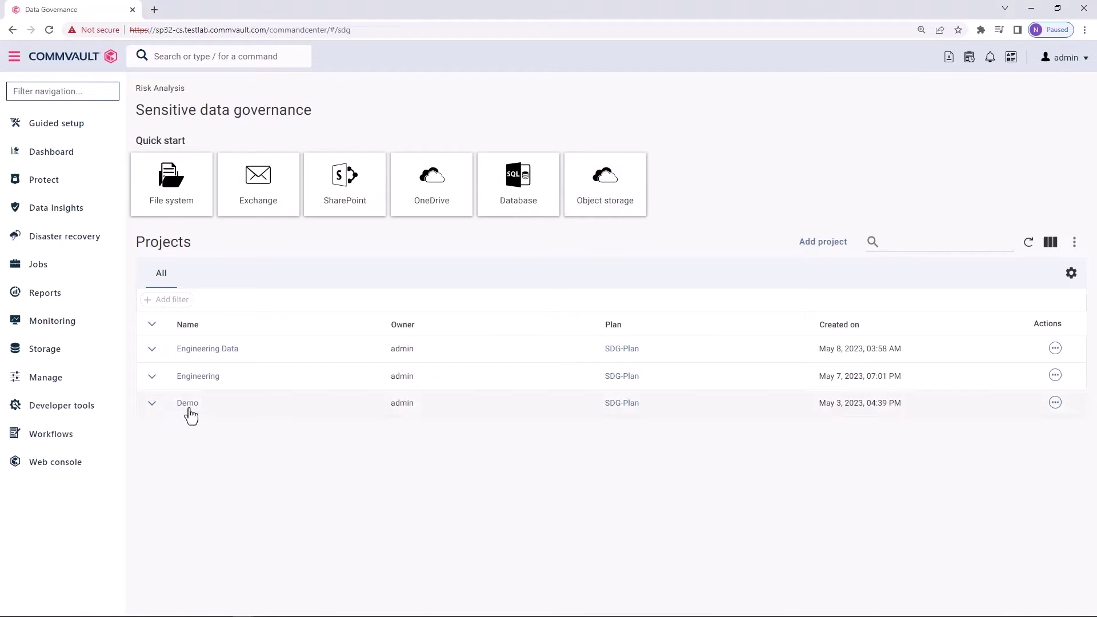
# Open the Demo project's DatasetSingleFolder dashboard, trying and then clearing a US Social Security number filter
pyautogui.click(185, 406)
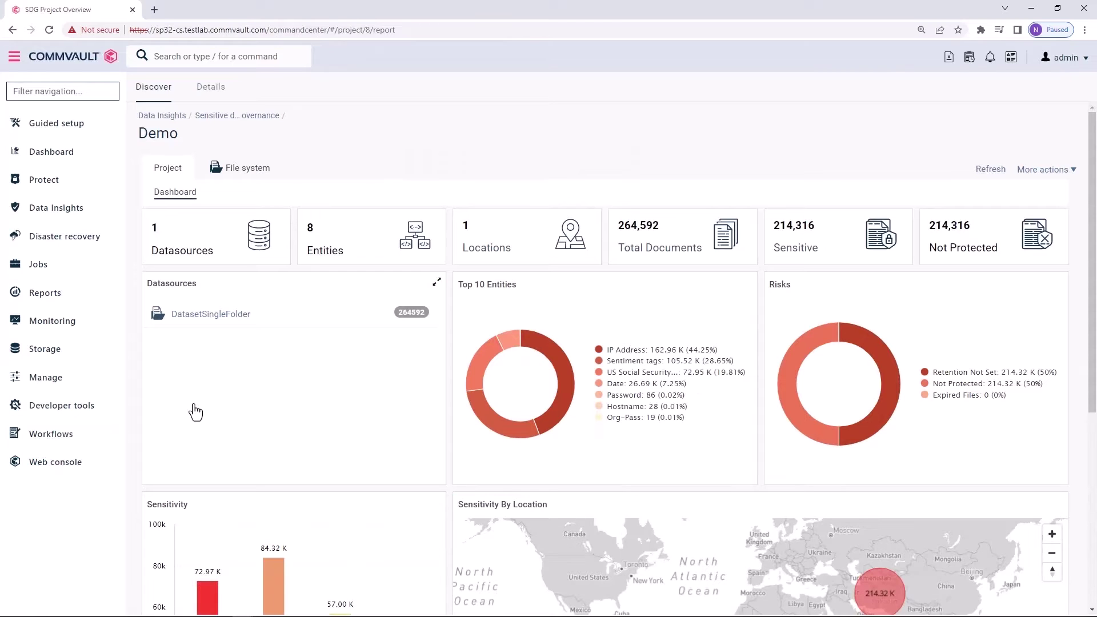
pyautogui.click(221, 324)
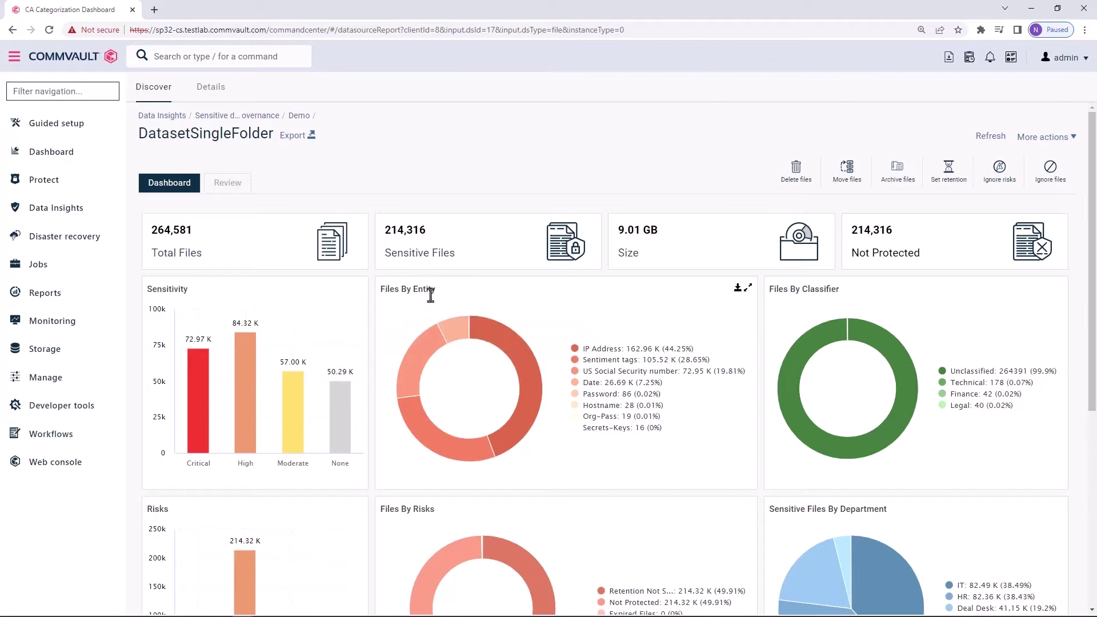
pyautogui.click(634, 371)
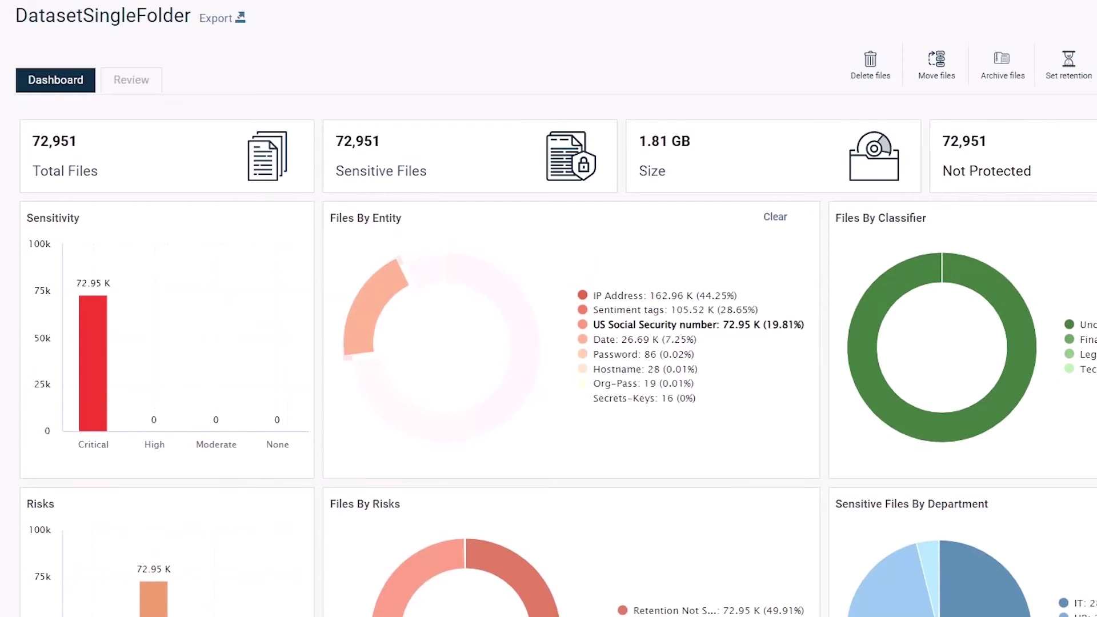
pyautogui.scroll(-2, 548, 309)
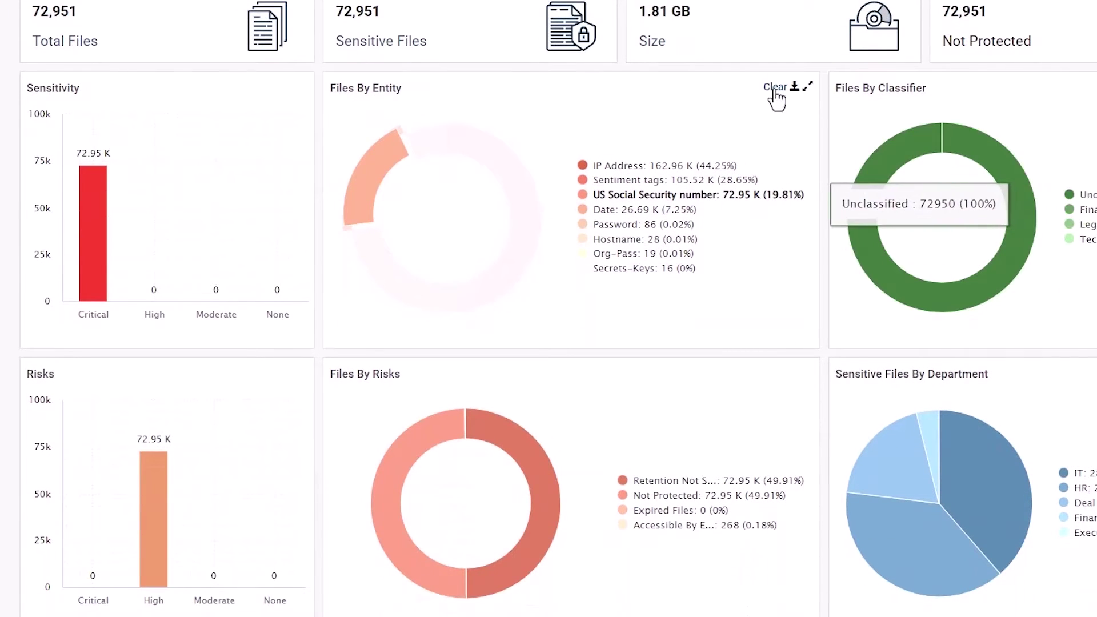
pyautogui.click(775, 90)
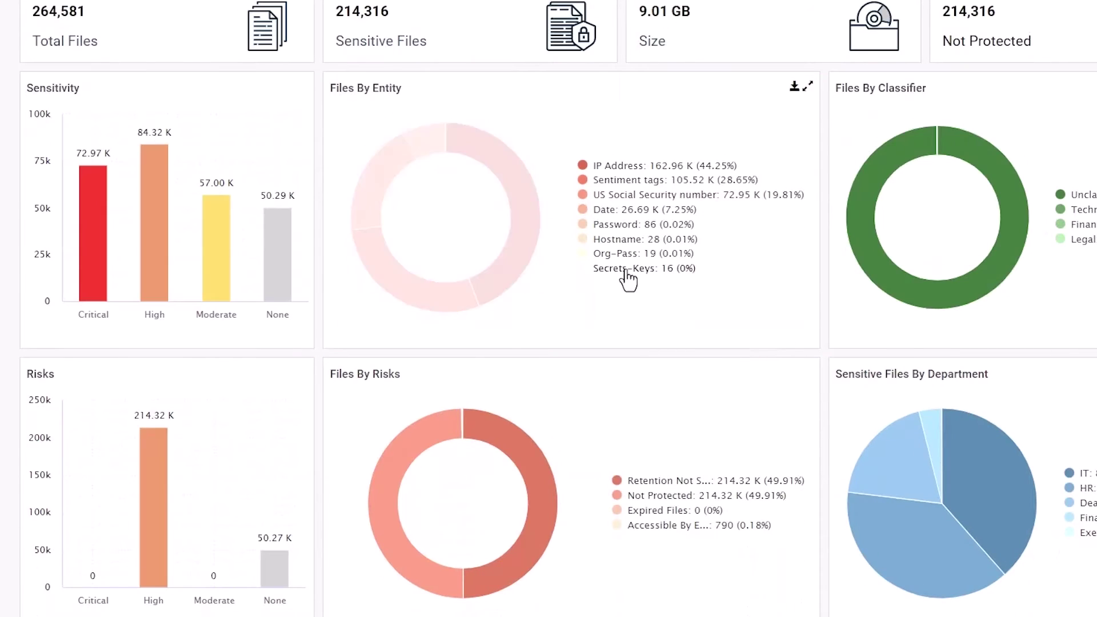
# Filter to Secrets-Keys files in the Finance department and list the 10 matches on the Review tab
pyautogui.click(627, 273)
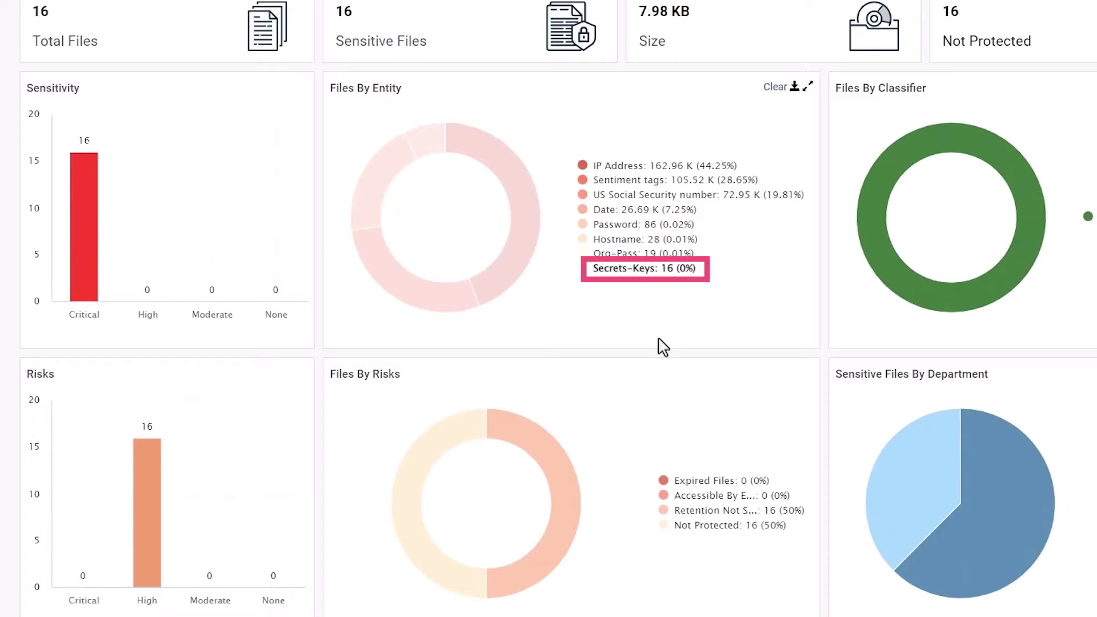
pyautogui.moveTo(983, 521)
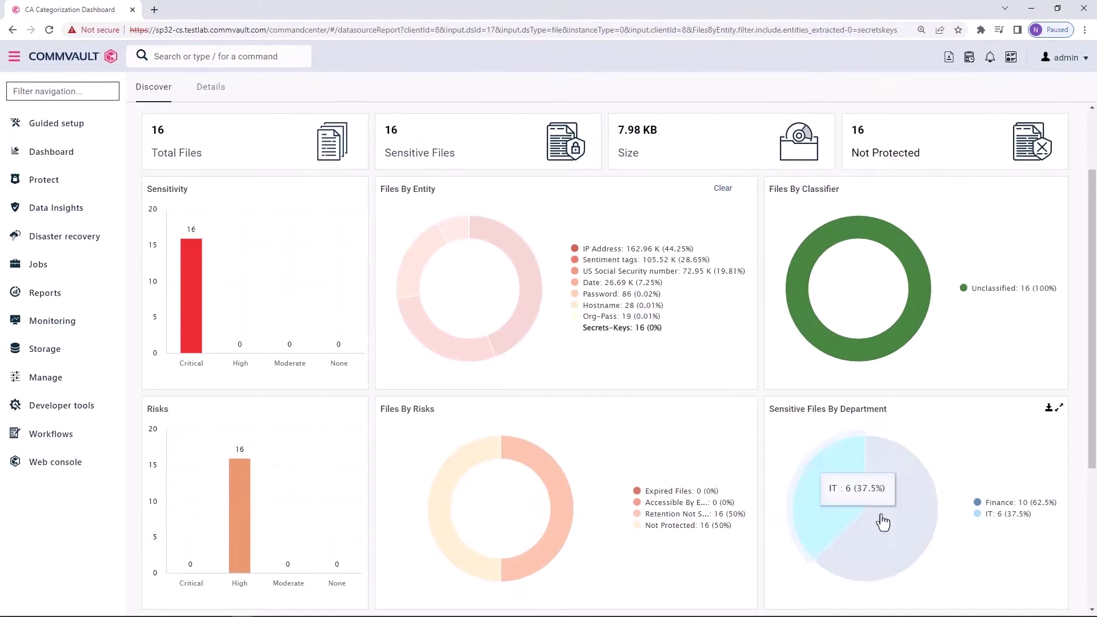
pyautogui.click(882, 522)
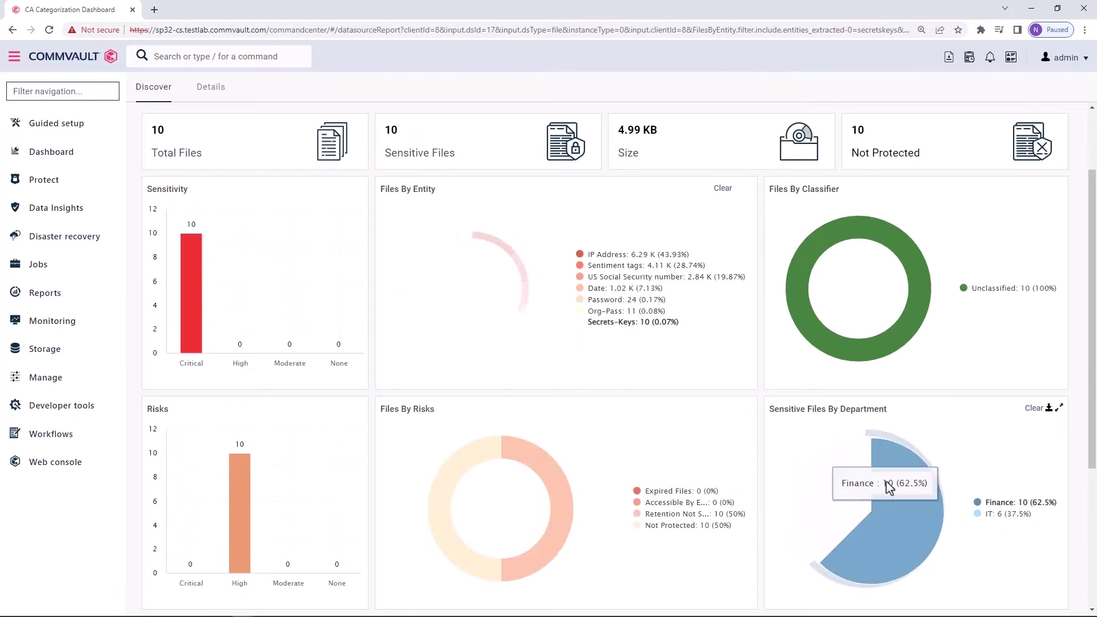
pyautogui.scroll(2, 1086, 343)
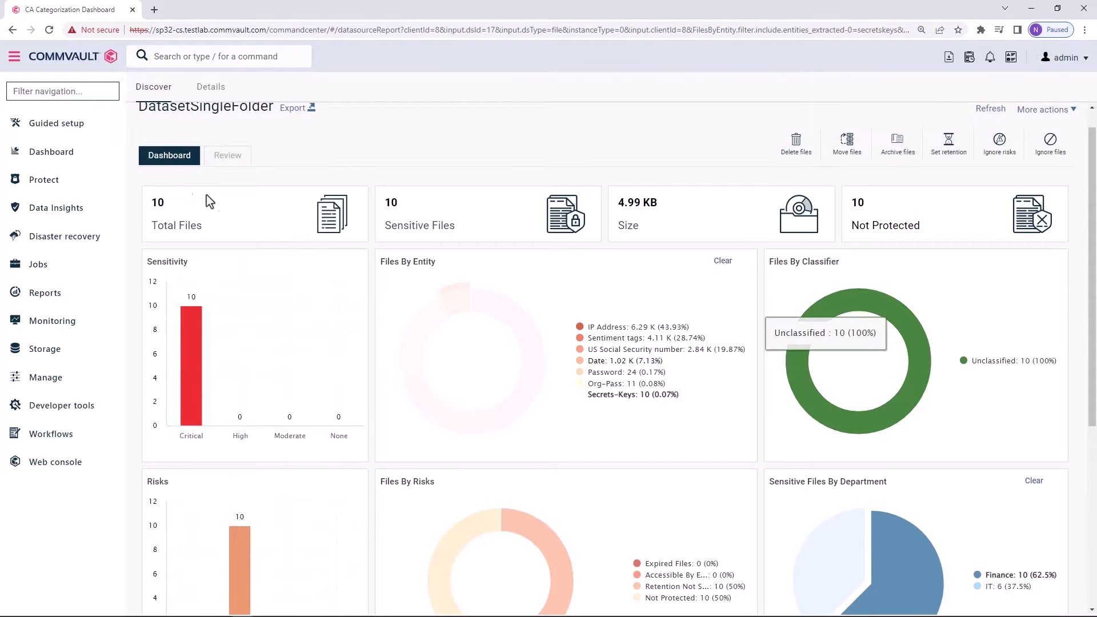
pyautogui.click(286, 297)
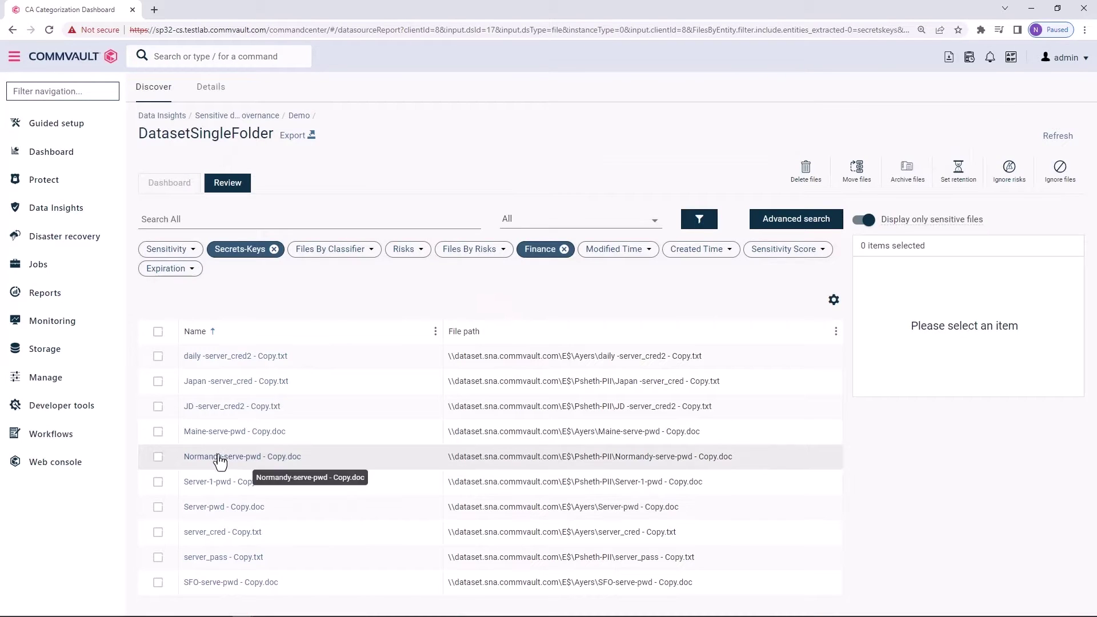
# Preview Normandy-serve-pwd - Copy.doc and highlight its two detected Secrets-Keys values
pyautogui.click(220, 459)
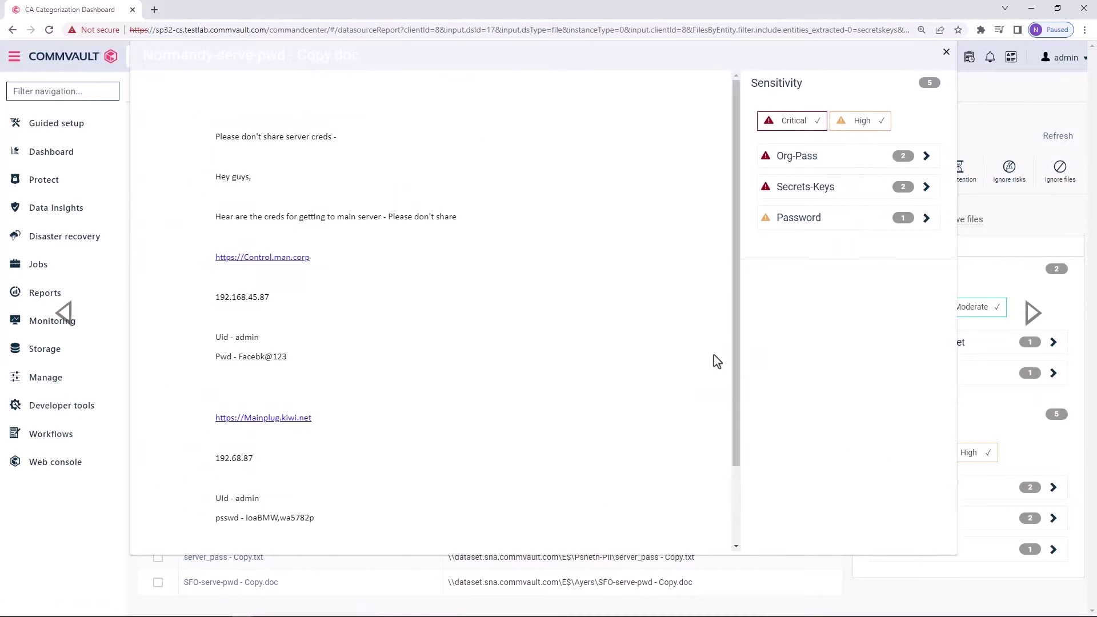
pyautogui.click(858, 199)
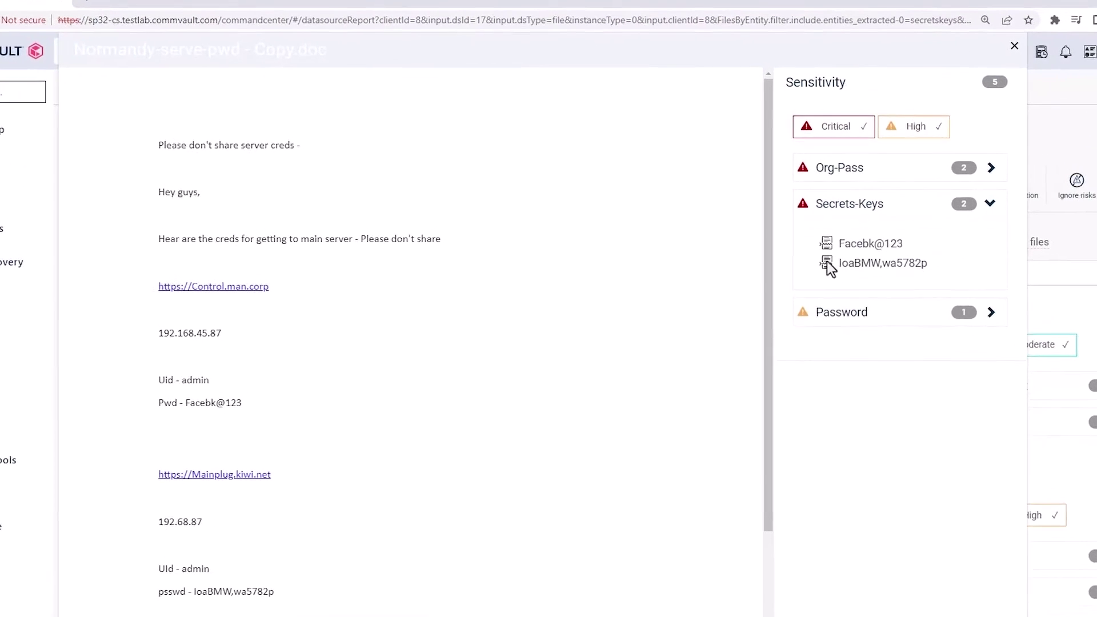
pyautogui.click(802, 228)
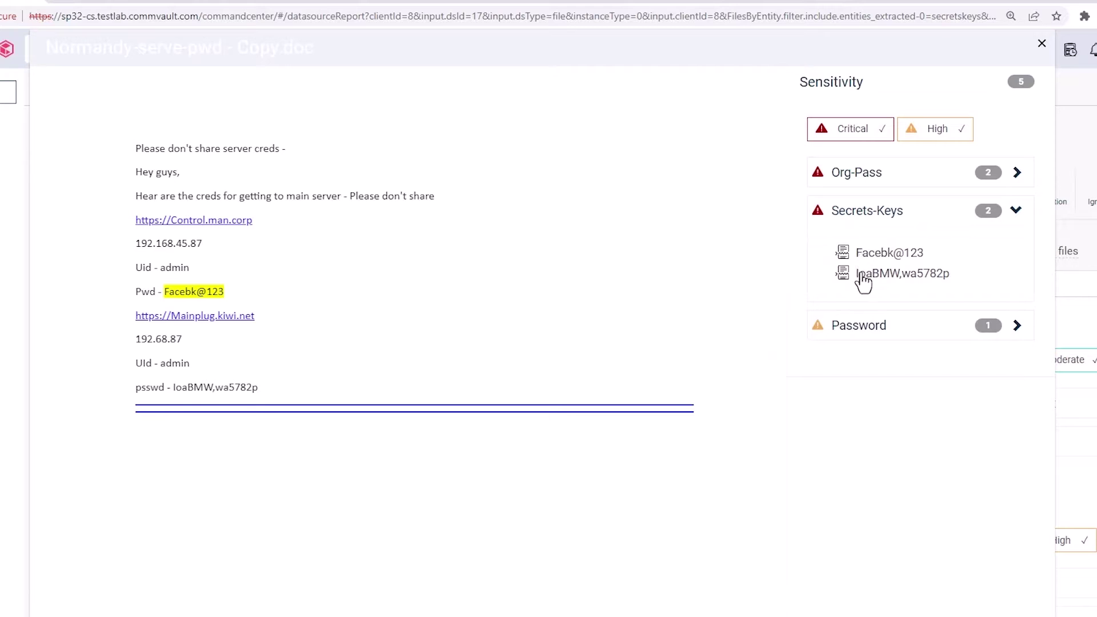
pyautogui.click(863, 276)
pyautogui.click(1041, 47)
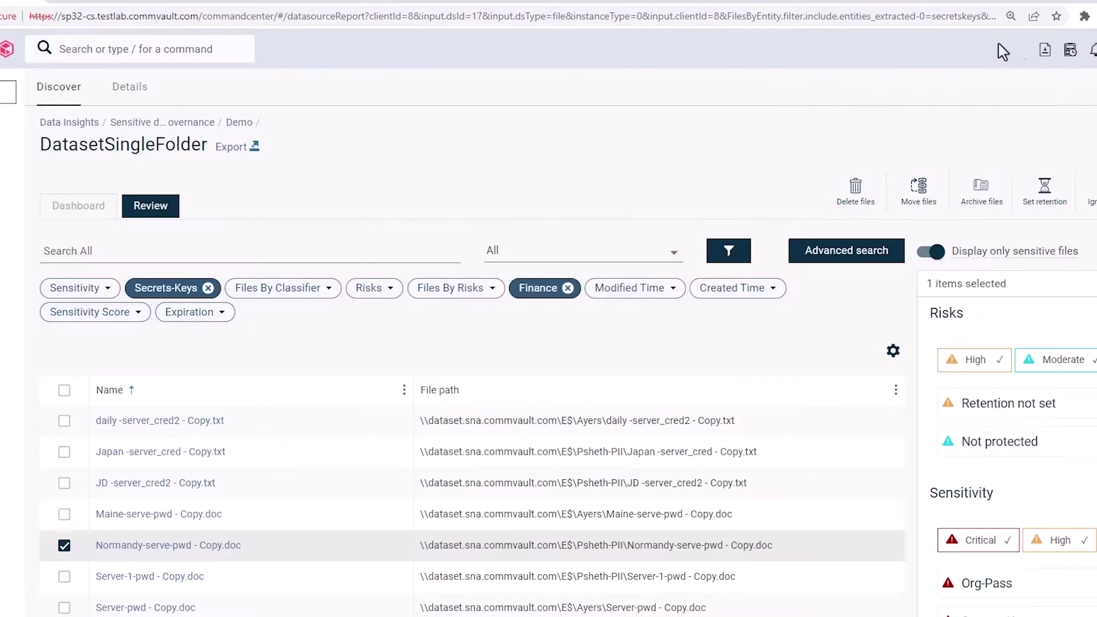
pyautogui.click(64, 545)
# Preview JD -server_cred2 - Copy.txt and highlight its detected Secrets-Keys value
pyautogui.click(125, 487)
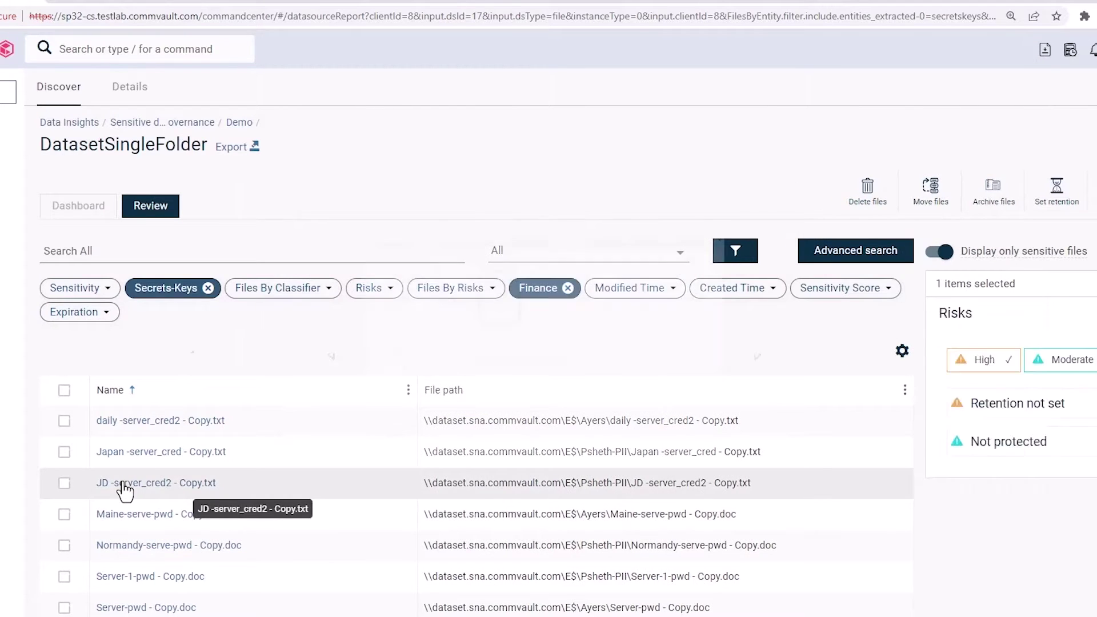
pyautogui.click(867, 213)
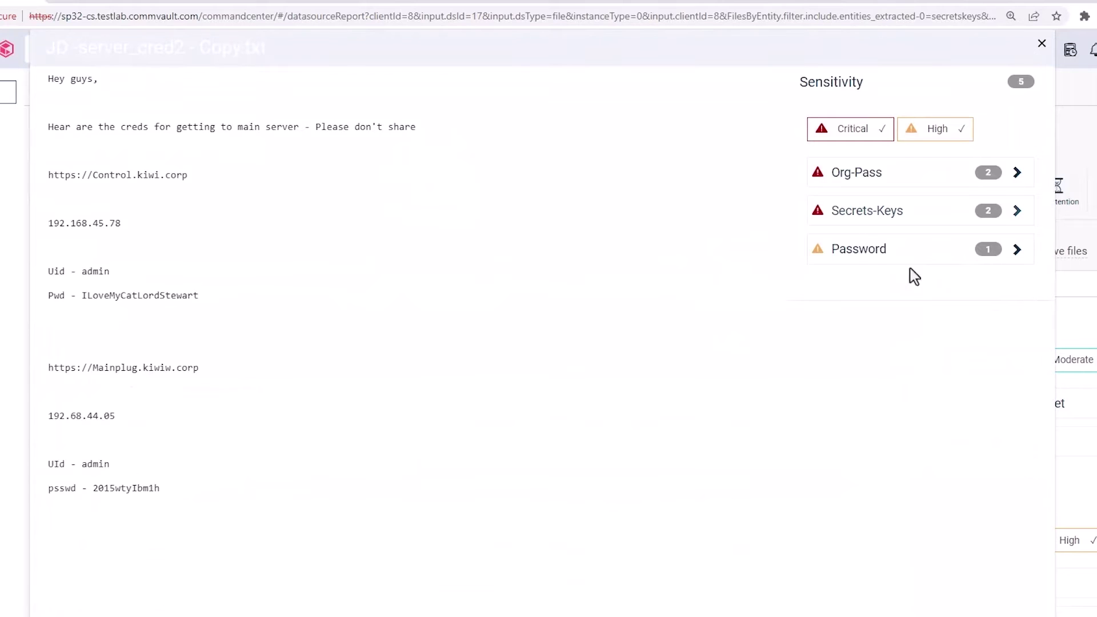
pyautogui.click(878, 257)
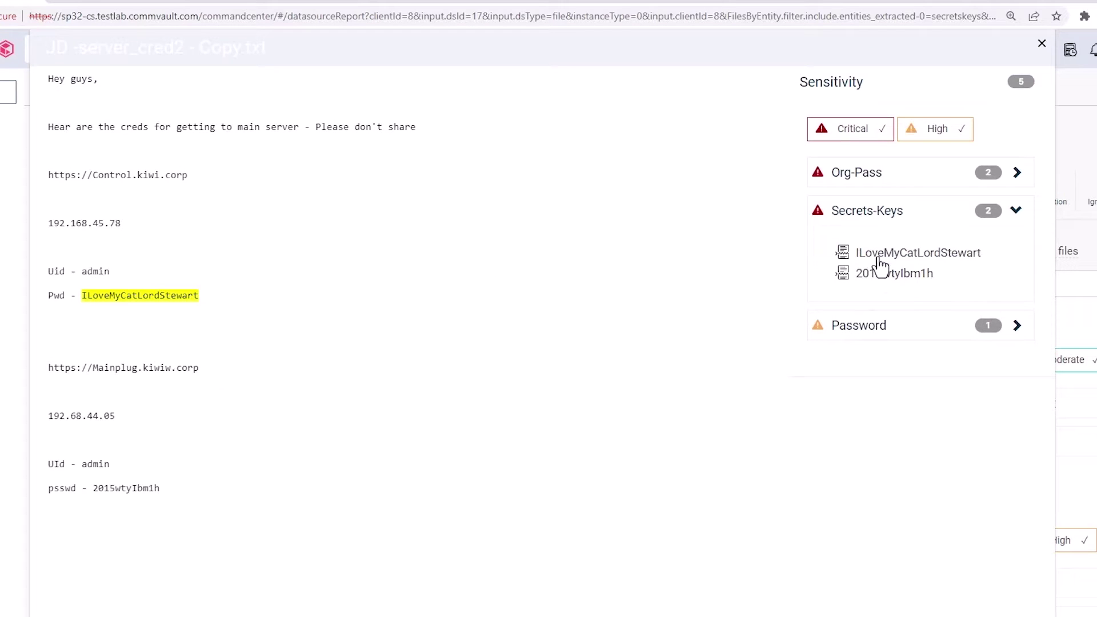
pyautogui.click(1041, 46)
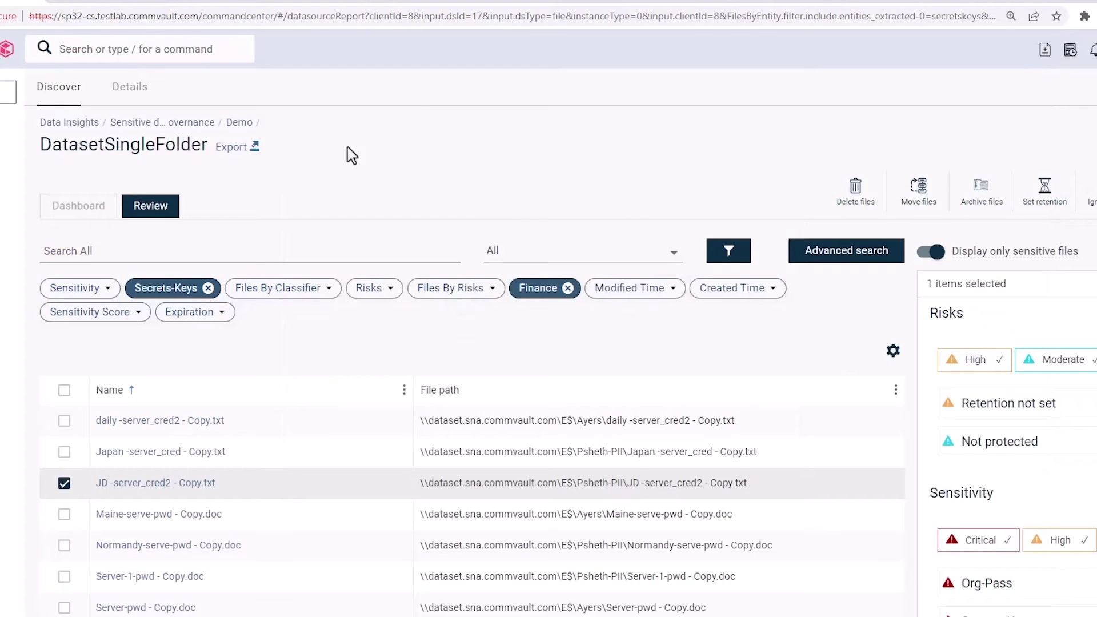
# Submit a delete review request for JD -server_cred2 - Copy.txt with the matching user as reviewer and approver
pyautogui.click(851, 213)
pyautogui.click(355, 168)
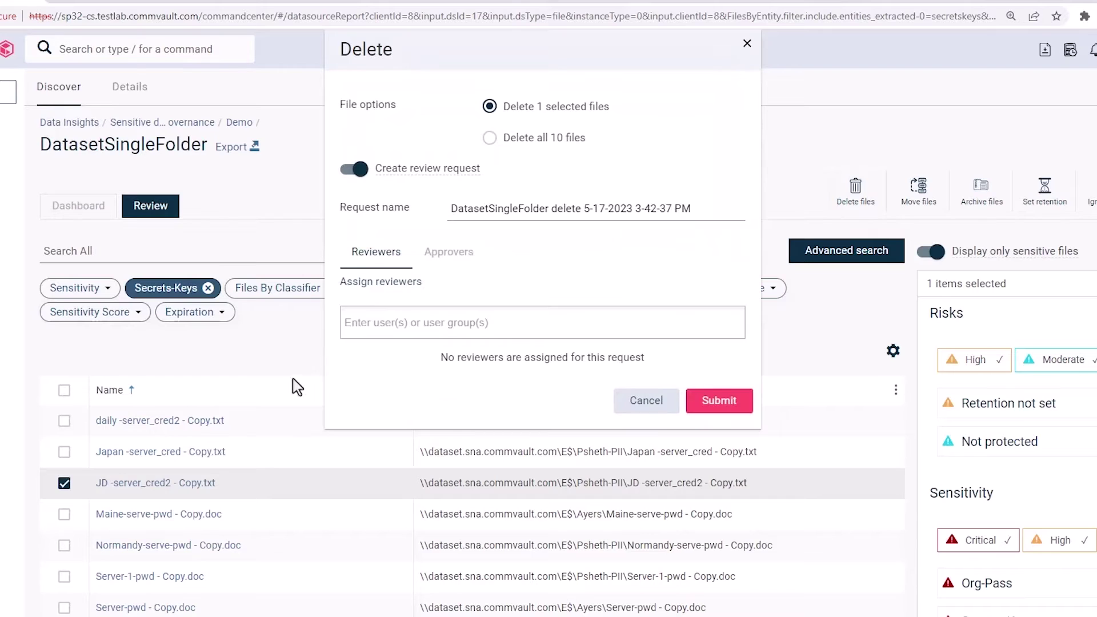
pyautogui.click(370, 324)
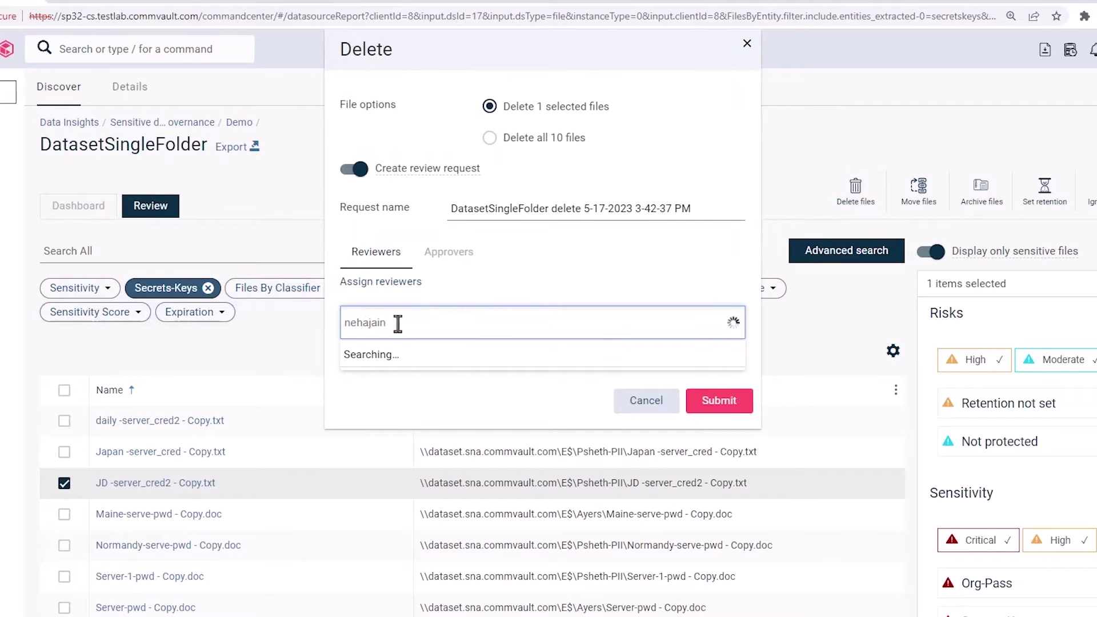
pyautogui.press('Return')
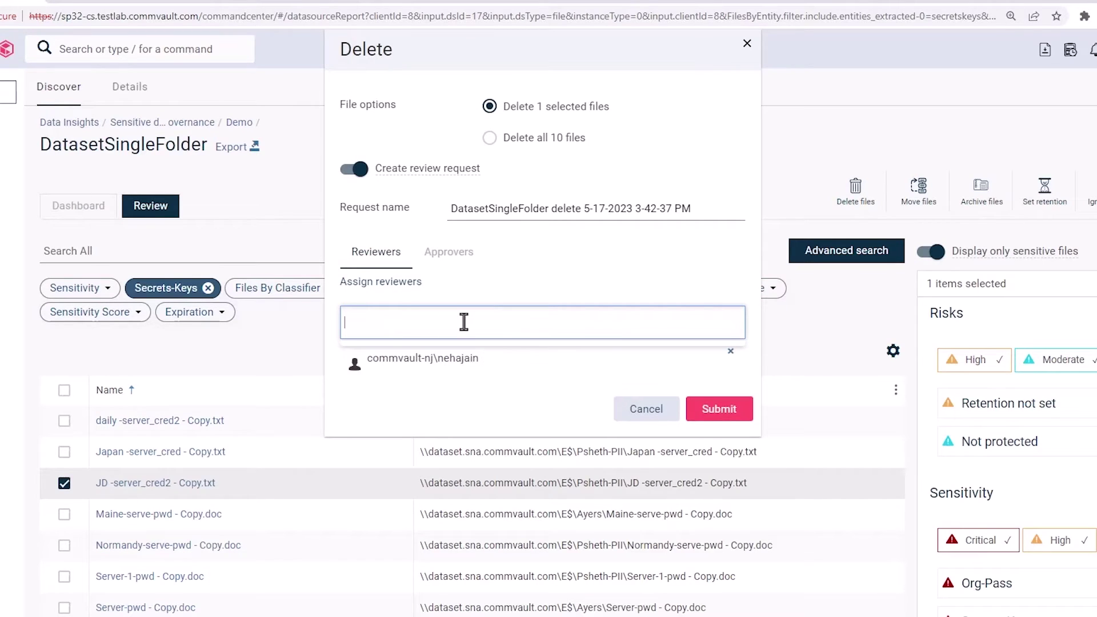
pyautogui.click(451, 255)
pyautogui.click(441, 331)
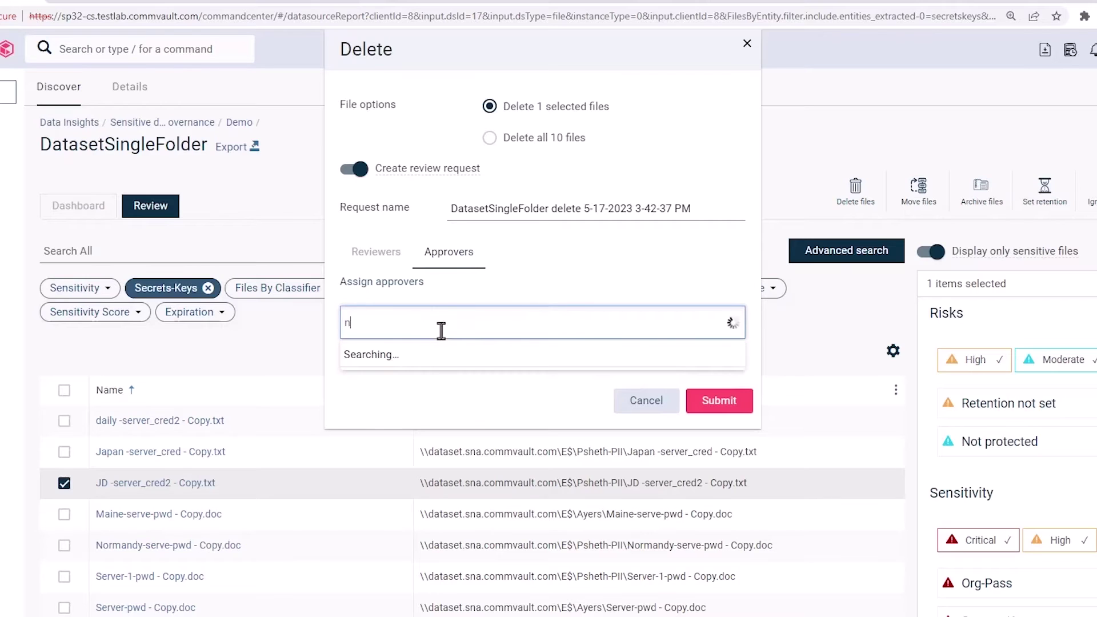
pyautogui.click(384, 393)
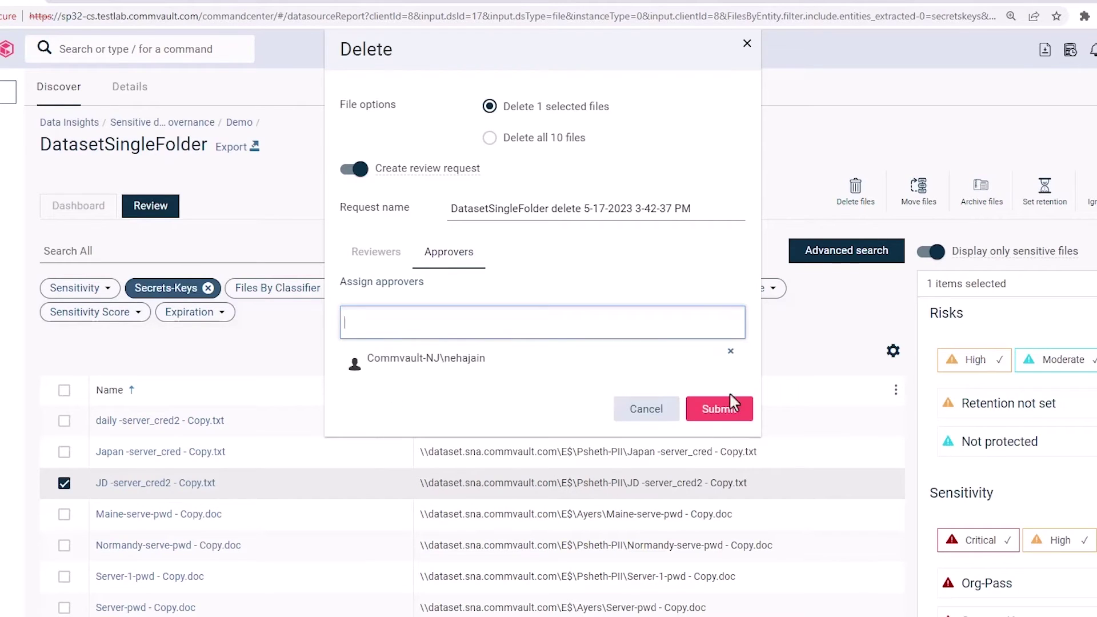
pyautogui.click(718, 409)
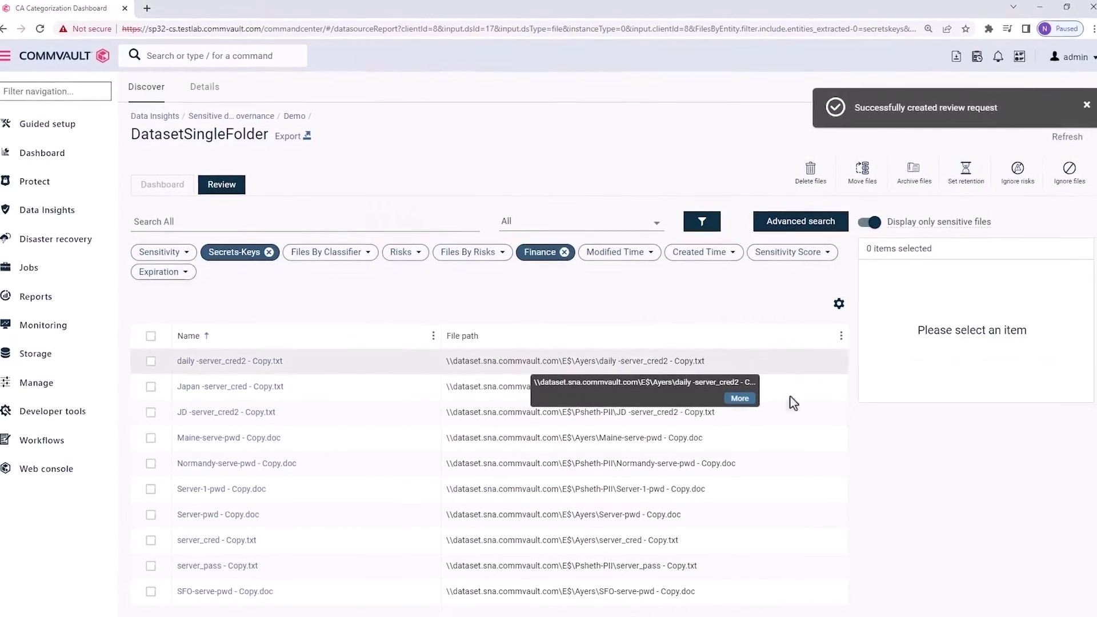
# Look over the Move files and Archive files forms, cancelling both without submitting
pyautogui.click(856, 171)
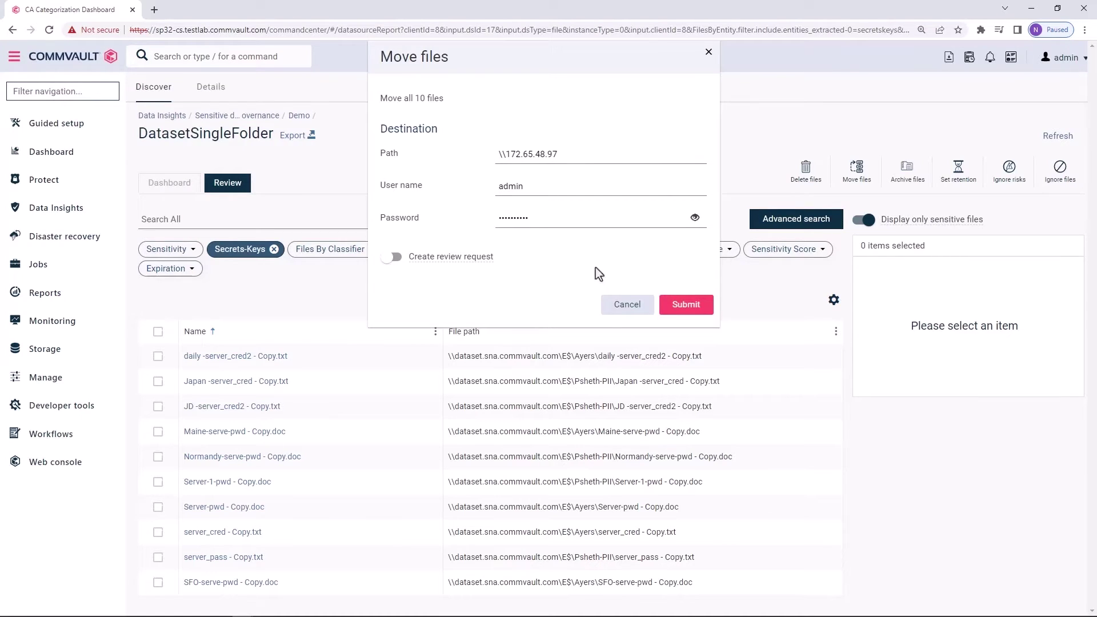
pyautogui.click(606, 305)
pyautogui.click(908, 172)
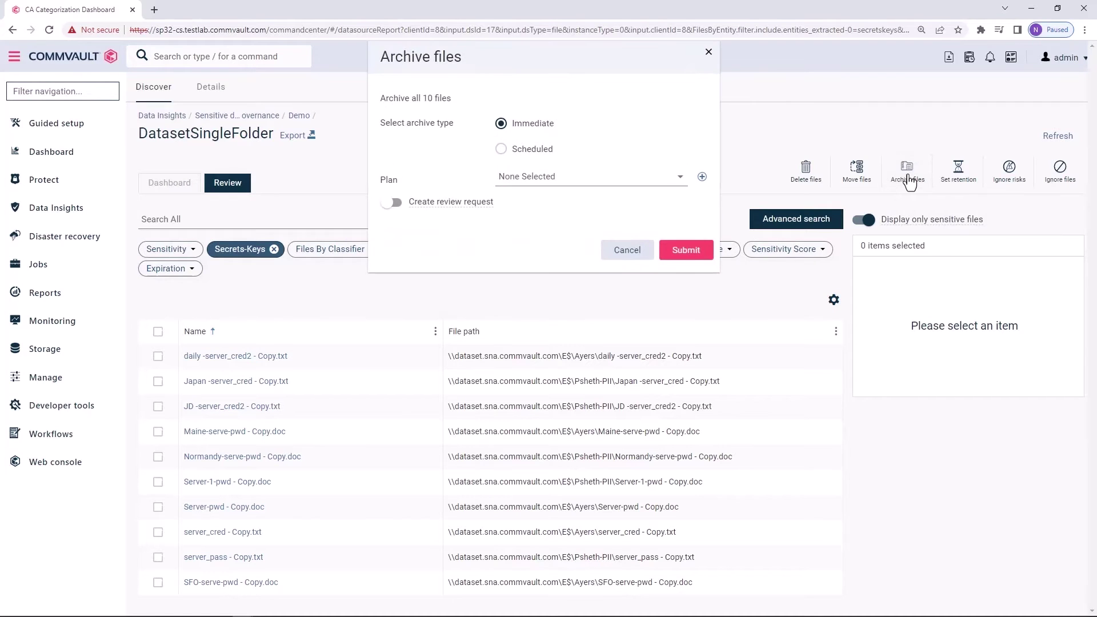
pyautogui.click(608, 261)
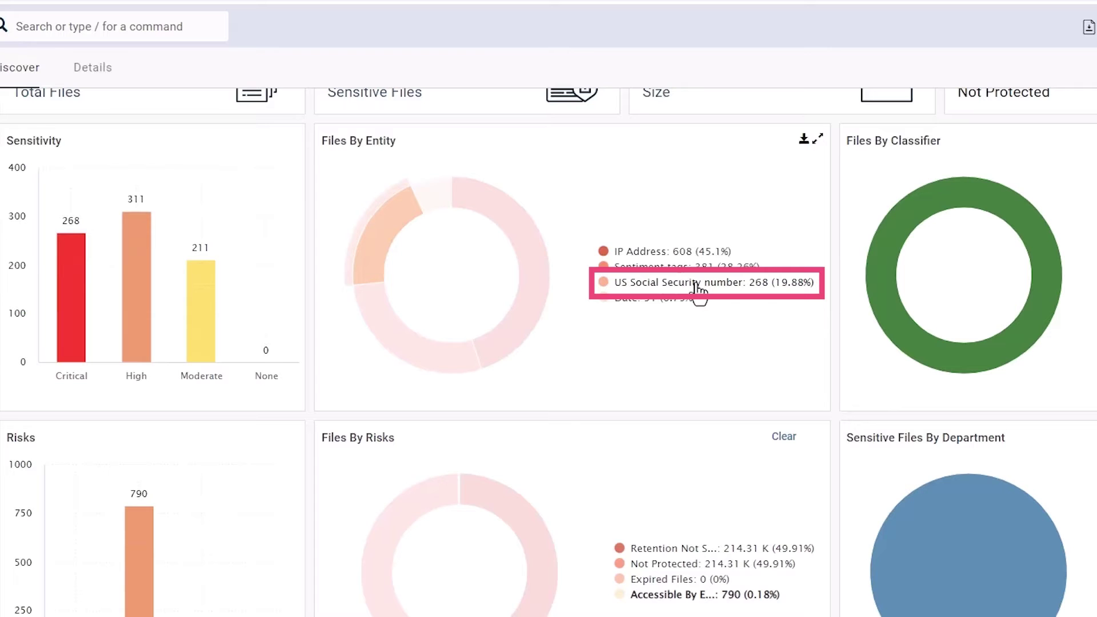
# Filter the dashboard to US Social Security number files (268 files, 6.69 MB), then return to Data Insights
pyautogui.click(695, 283)
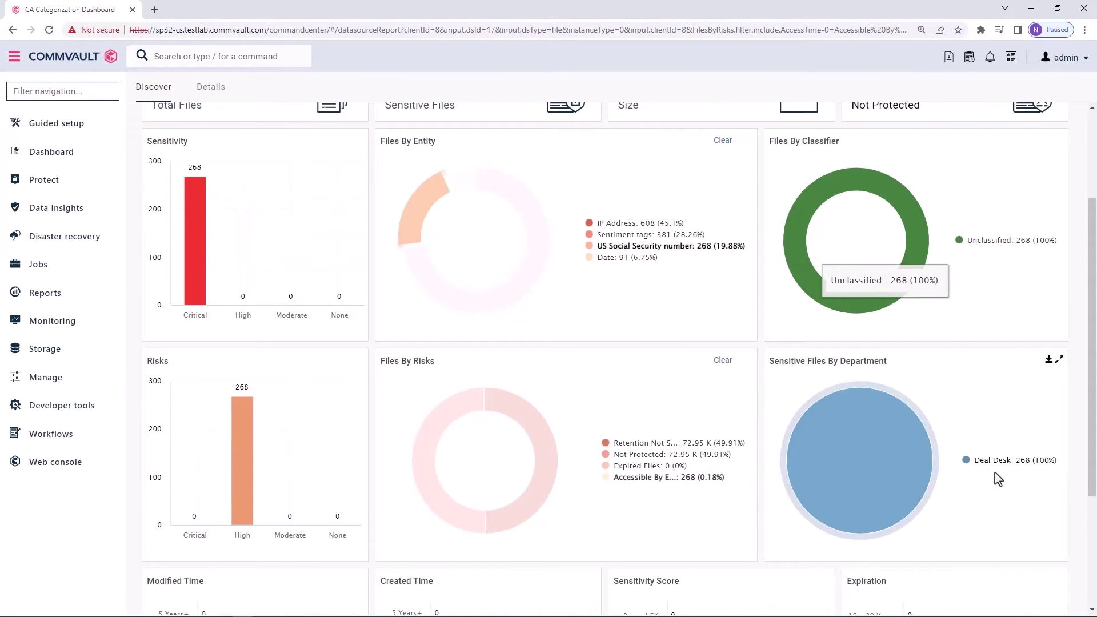
pyautogui.moveTo(1094, 429); pyautogui.dragTo(1092, 341)
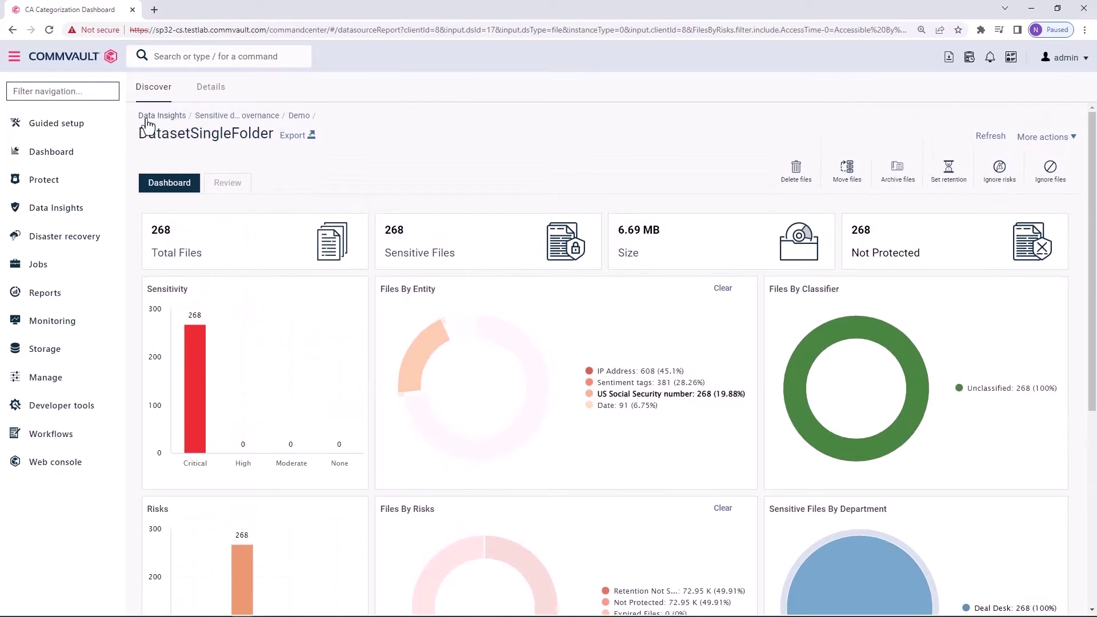
pyautogui.click(147, 120)
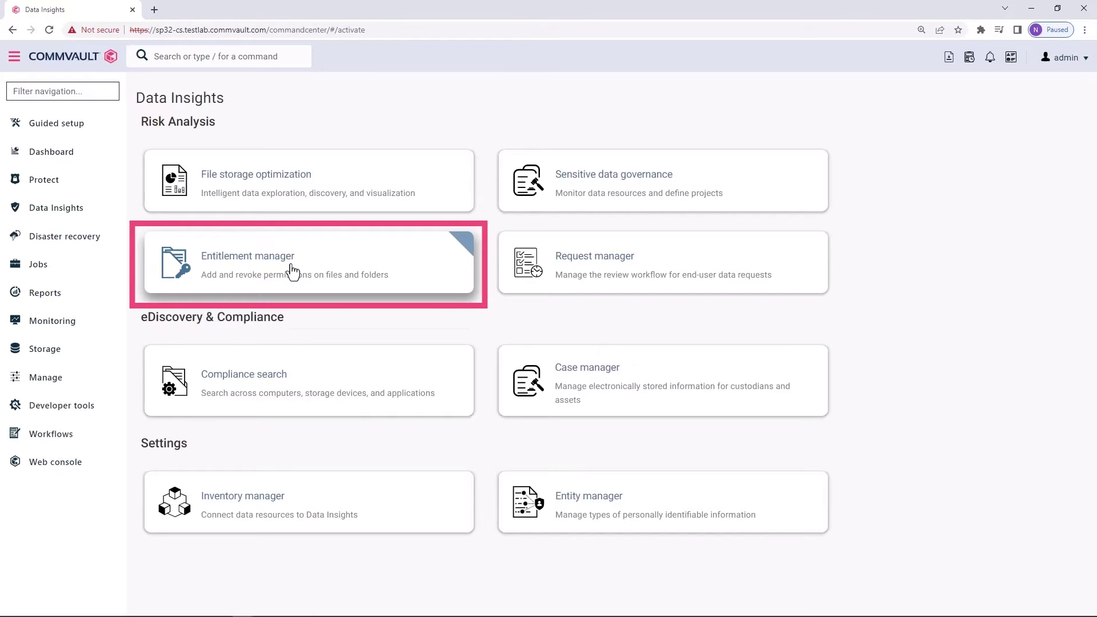
pyautogui.click(291, 265)
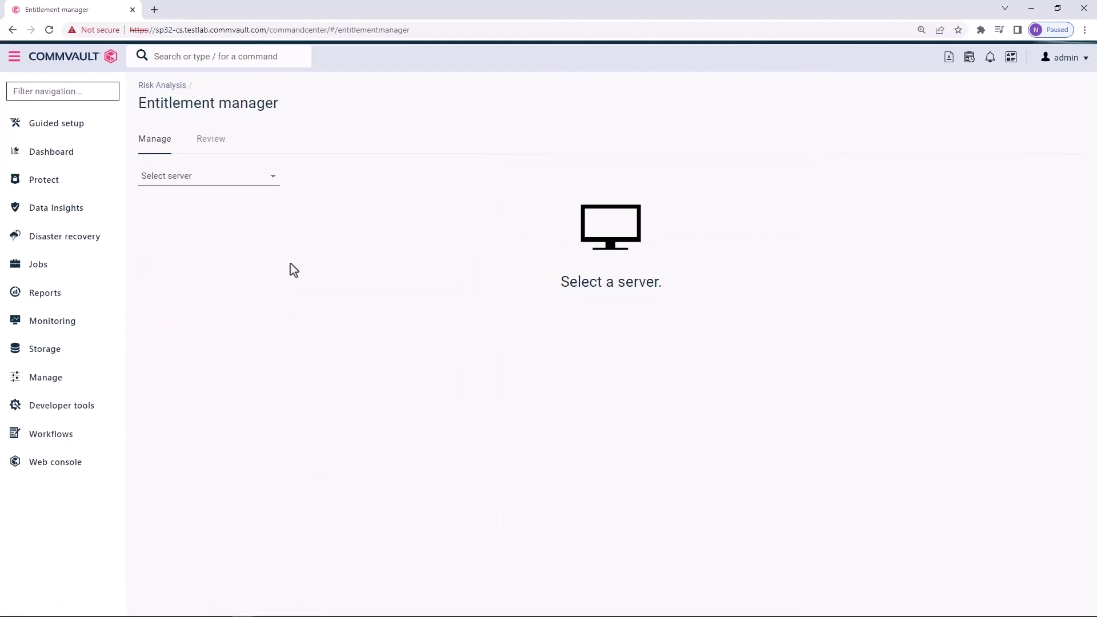
pyautogui.click(268, 181)
pyautogui.click(196, 241)
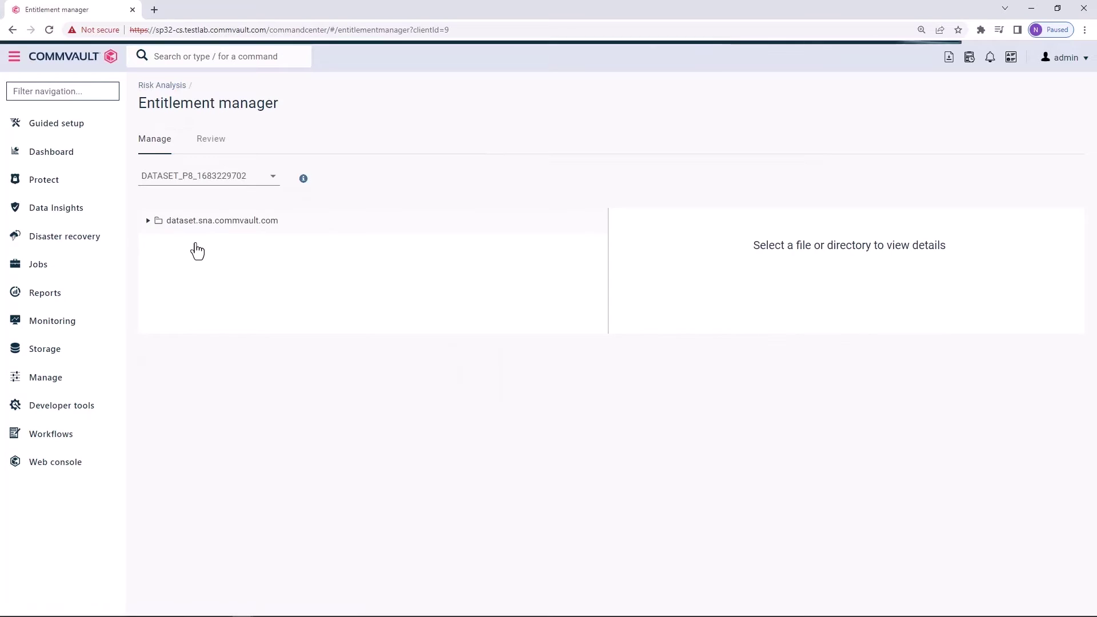
# Filter to US Social Security number files accessible by Everyone and show the first PDF's permissions
pyautogui.click(420, 206)
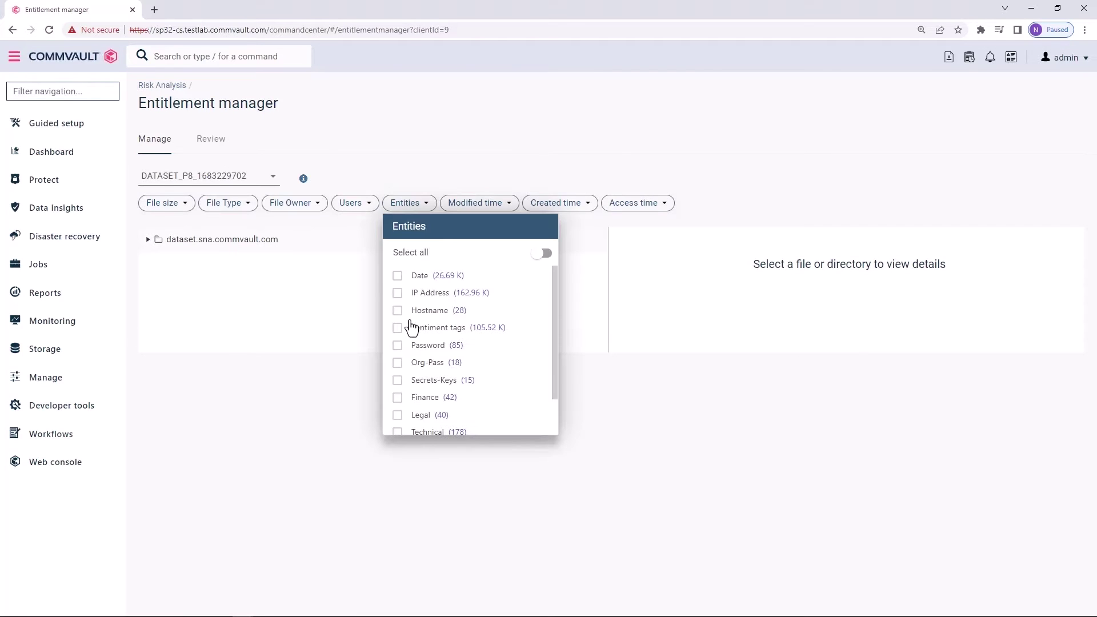
pyautogui.moveTo(554, 353); pyautogui.dragTo(554, 398)
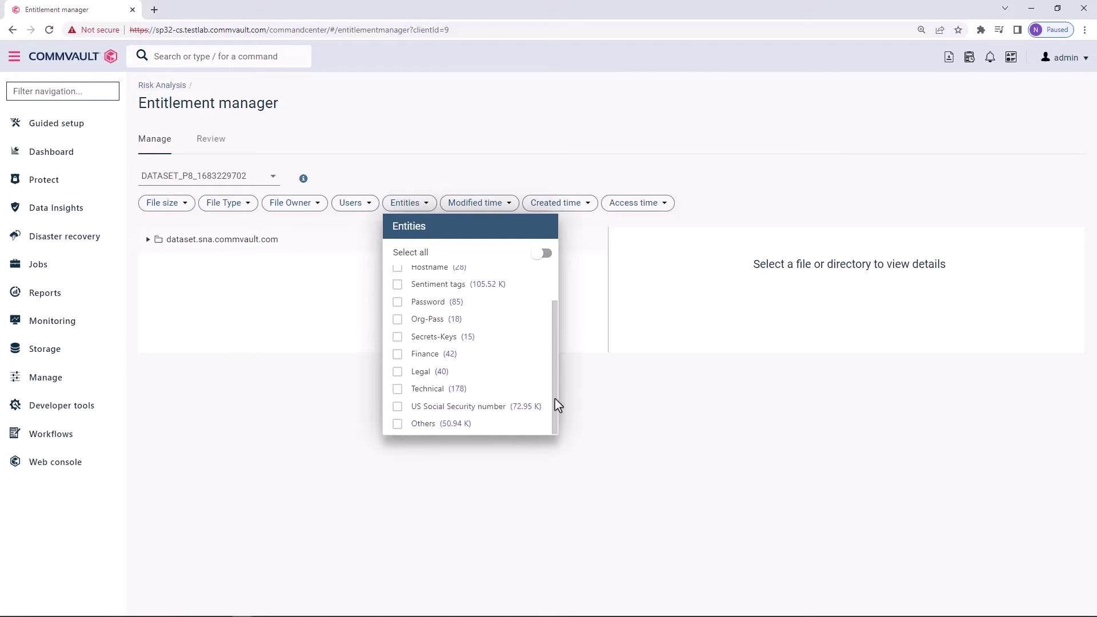
pyautogui.click(397, 407)
pyautogui.click(355, 203)
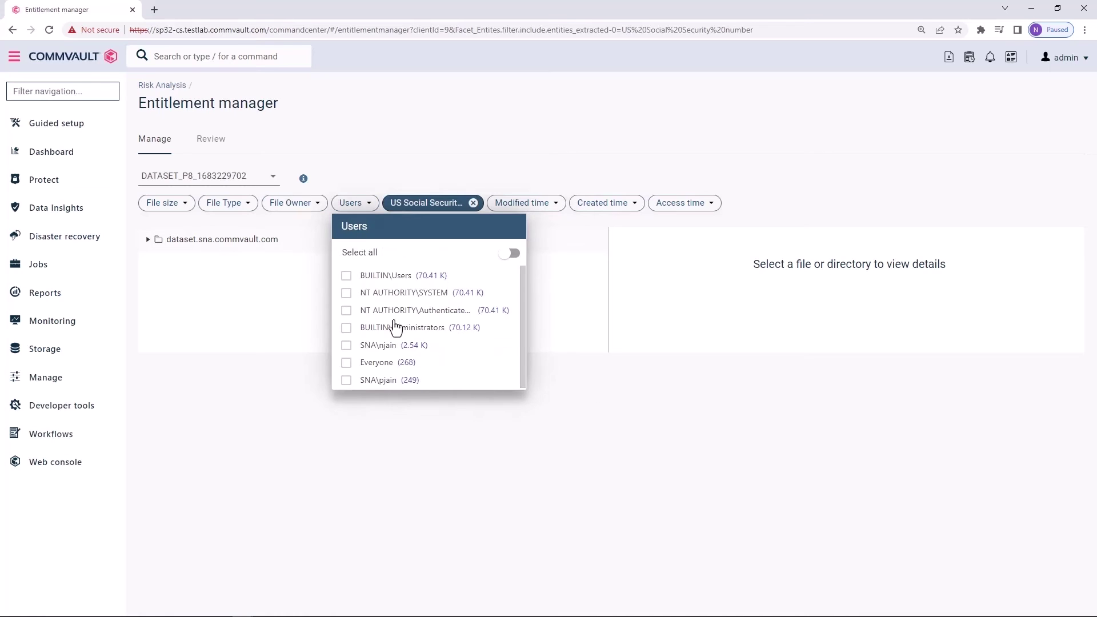
pyautogui.click(346, 370)
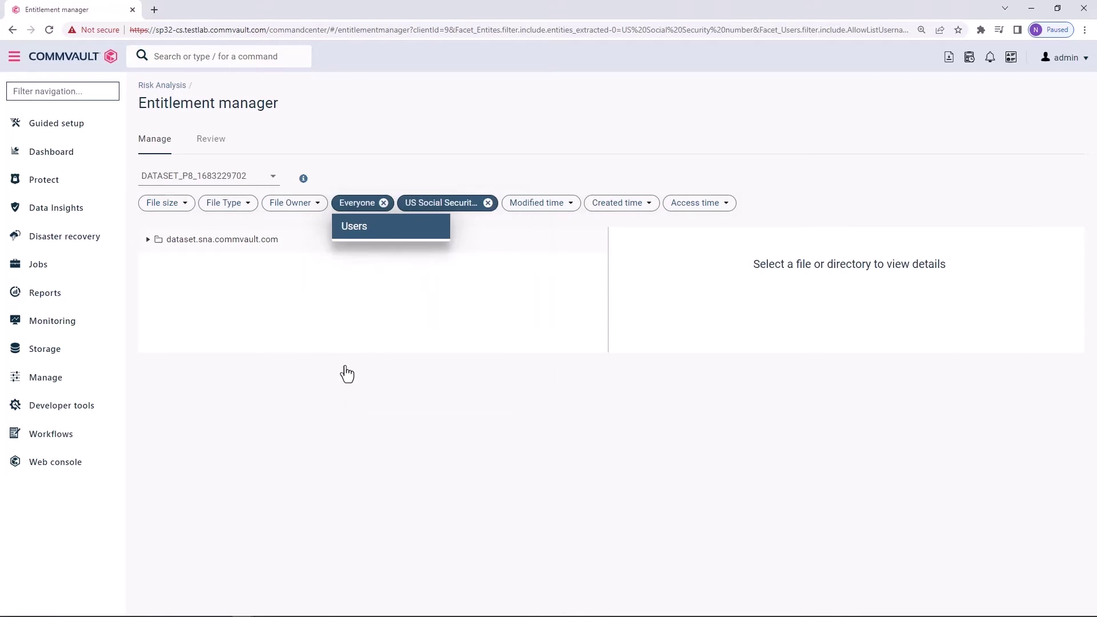
pyautogui.click(256, 233)
pyautogui.click(148, 241)
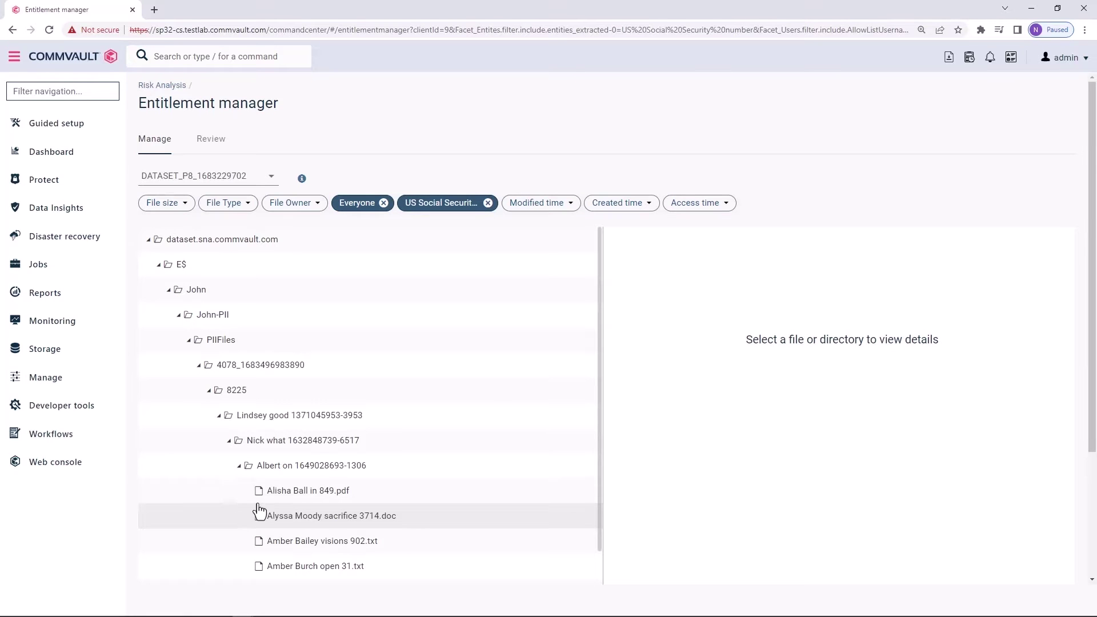
pyautogui.click(301, 501)
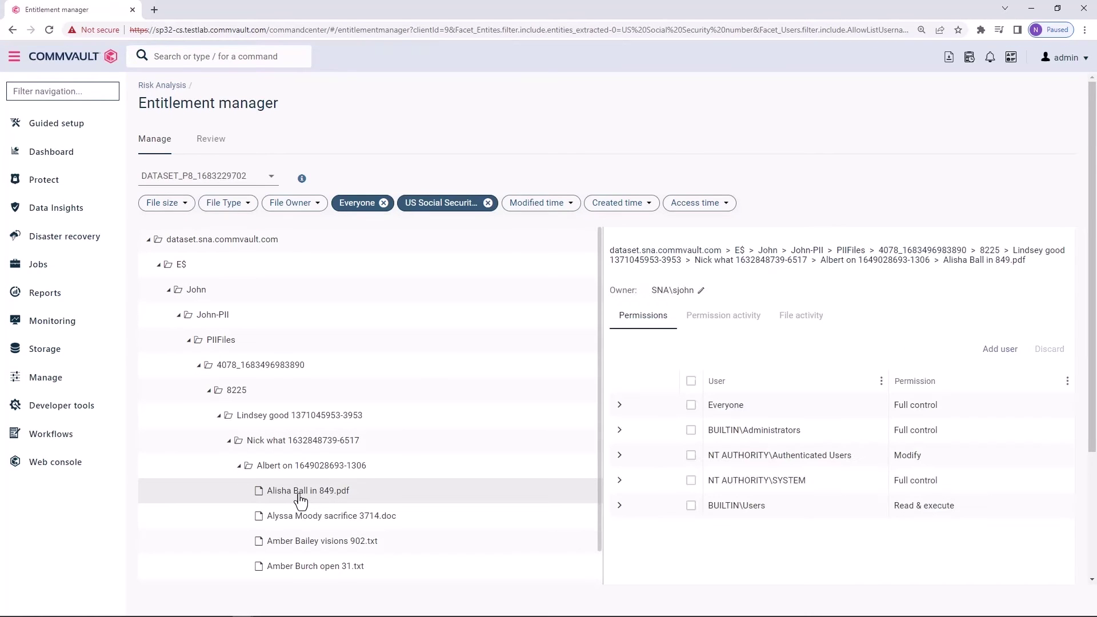
# Deny Everyone Full control on the PDF, leaving it with no access
pyautogui.click(619, 404)
pyautogui.moveTo(1092, 413); pyautogui.dragTo(1093, 464)
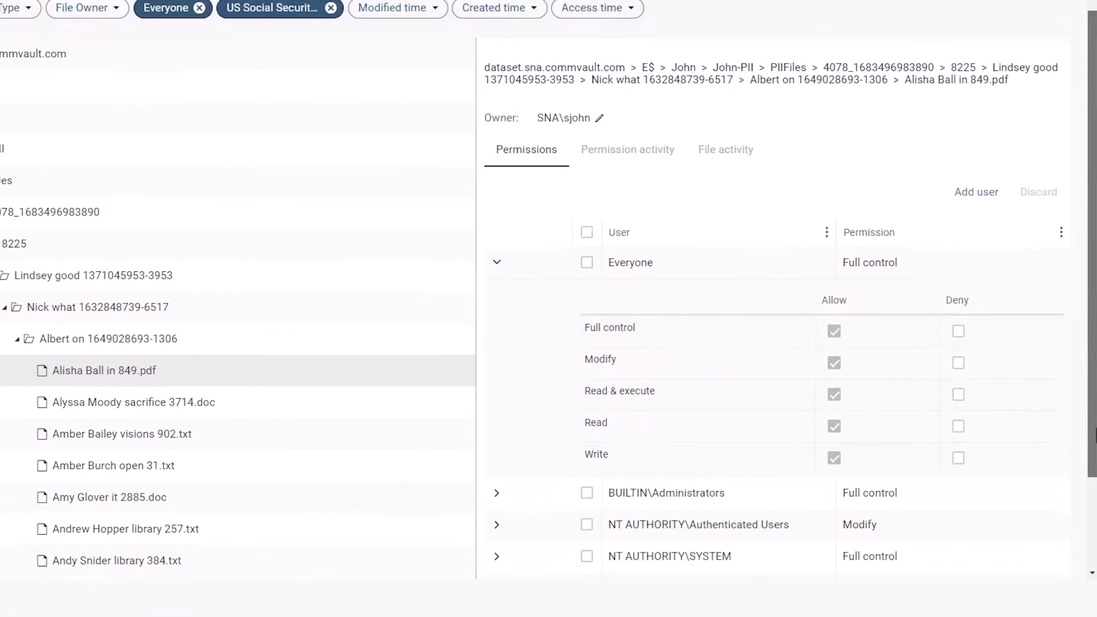
pyautogui.click(958, 331)
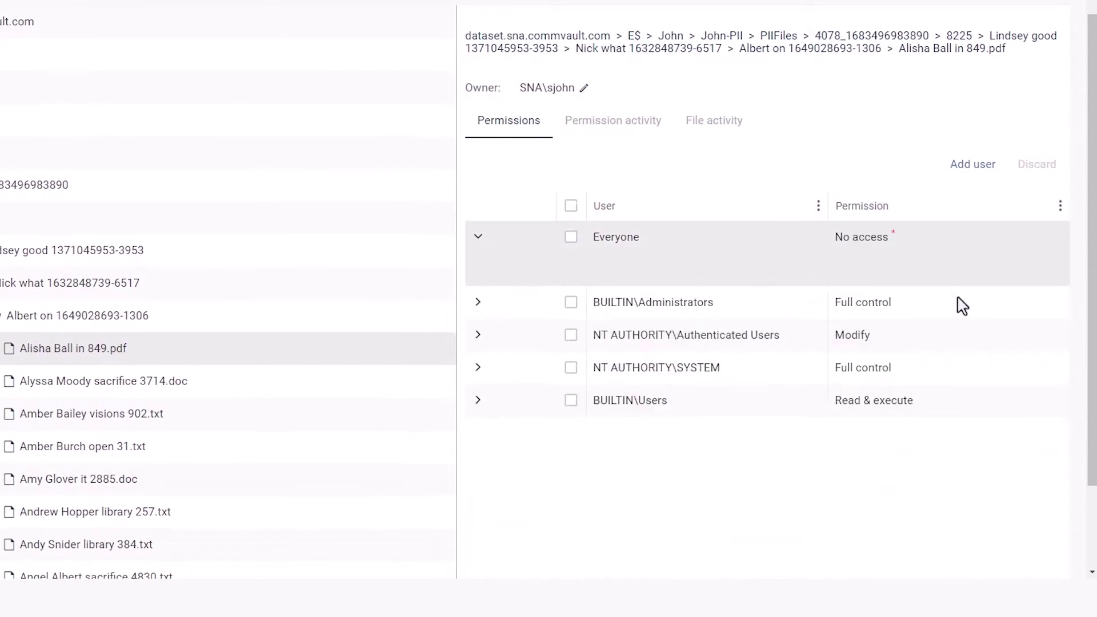
pyautogui.moveTo(1093, 234); pyautogui.dragTo(1093, 314)
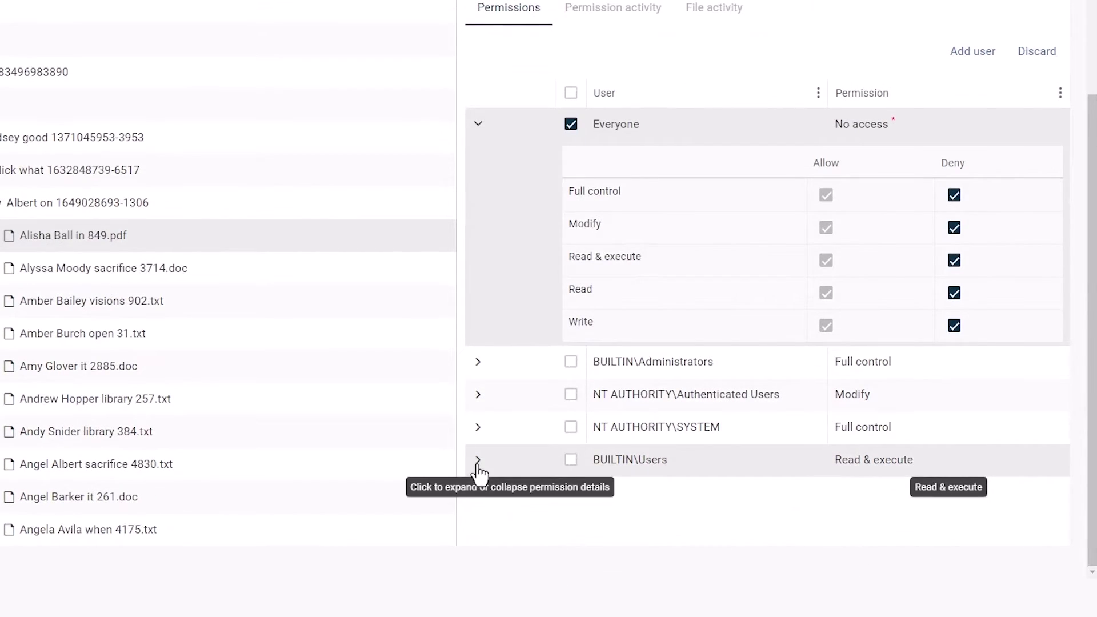
# Deny Read permission to NT AUTHORITY\Authenticated Users on the same PDF
pyautogui.click(478, 394)
pyautogui.scroll(-1, 1092, 435)
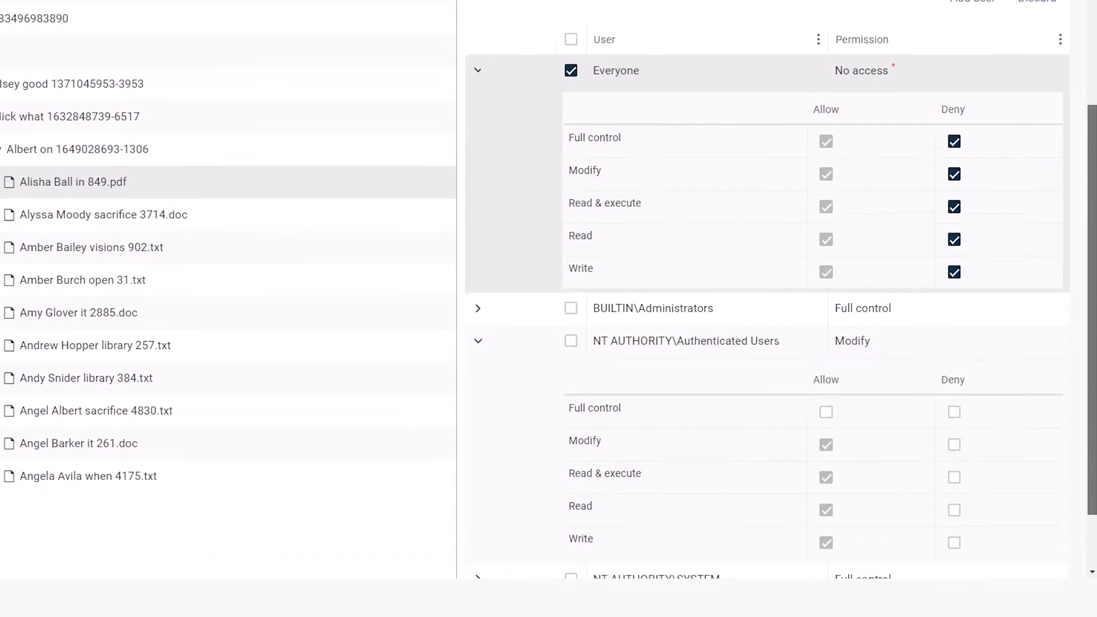
pyautogui.click(953, 424)
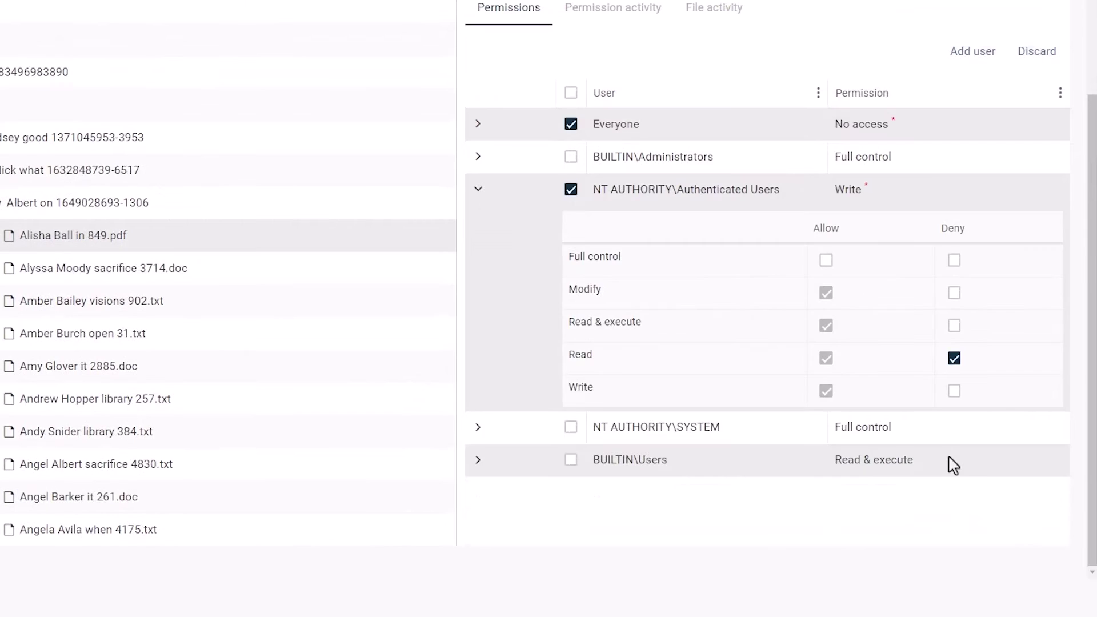
pyautogui.scroll(1, 1091, 371)
pyautogui.scroll(-1, 1091, 372)
pyautogui.scroll(3, 1088, 342)
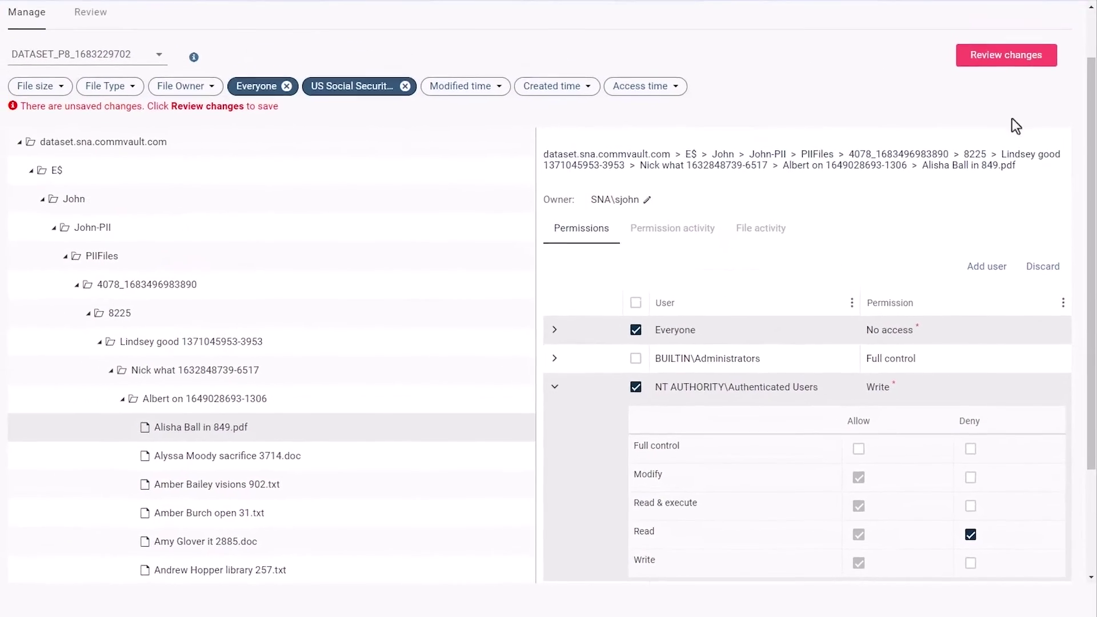
# Apply the pending permission changes to the PDF
pyautogui.click(984, 59)
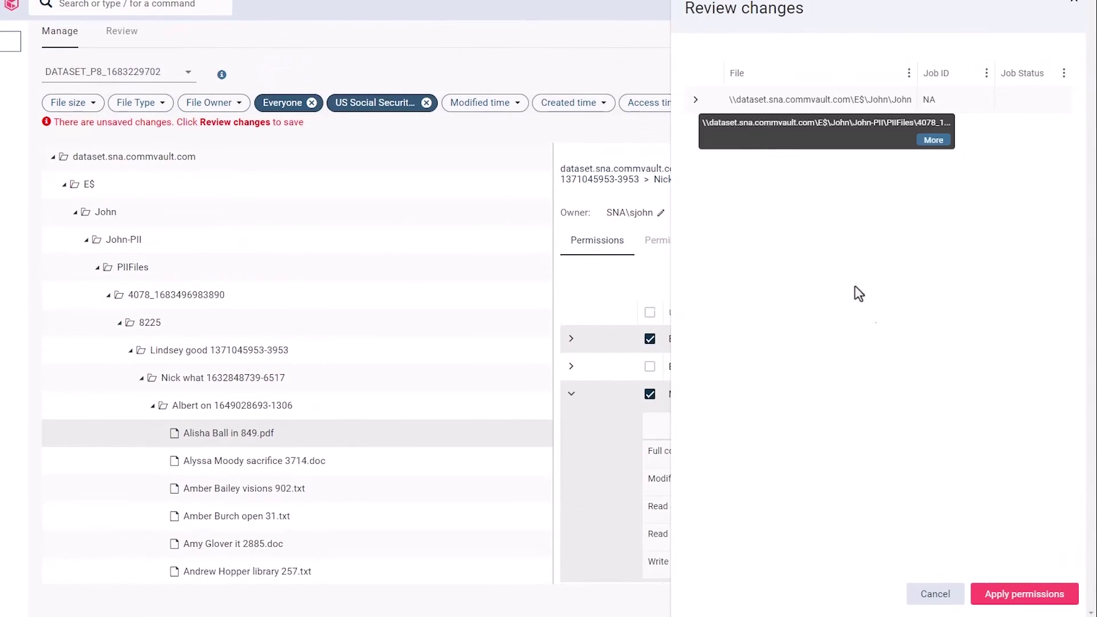
pyautogui.click(1011, 594)
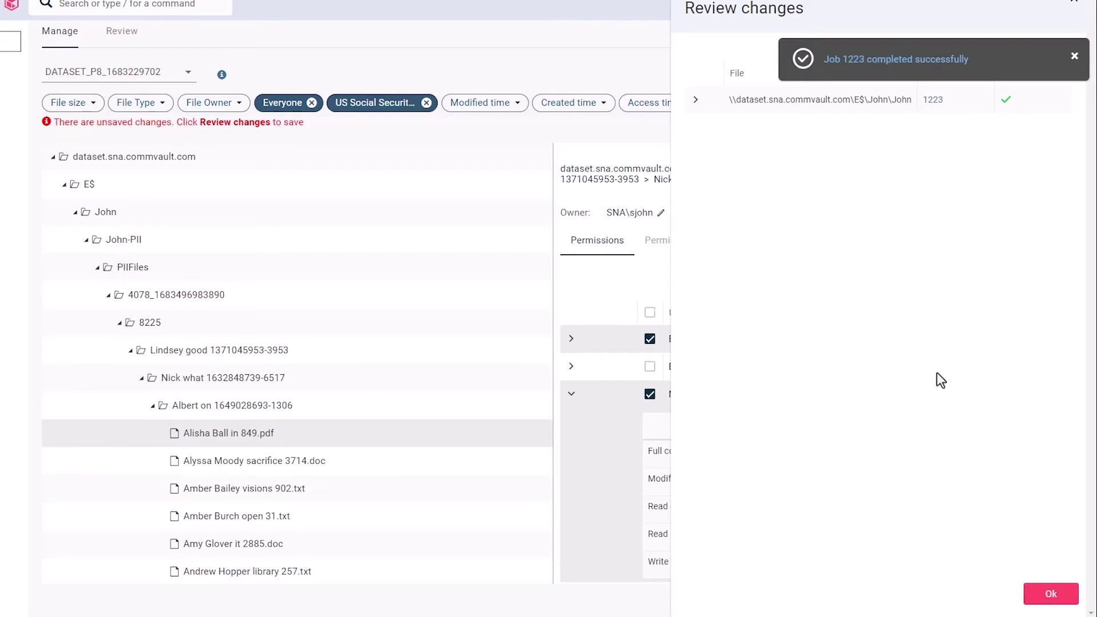
pyautogui.click(1048, 594)
# Review the logged permission change details, dismiss the notifications, and bring up its revert options
pyautogui.click(685, 226)
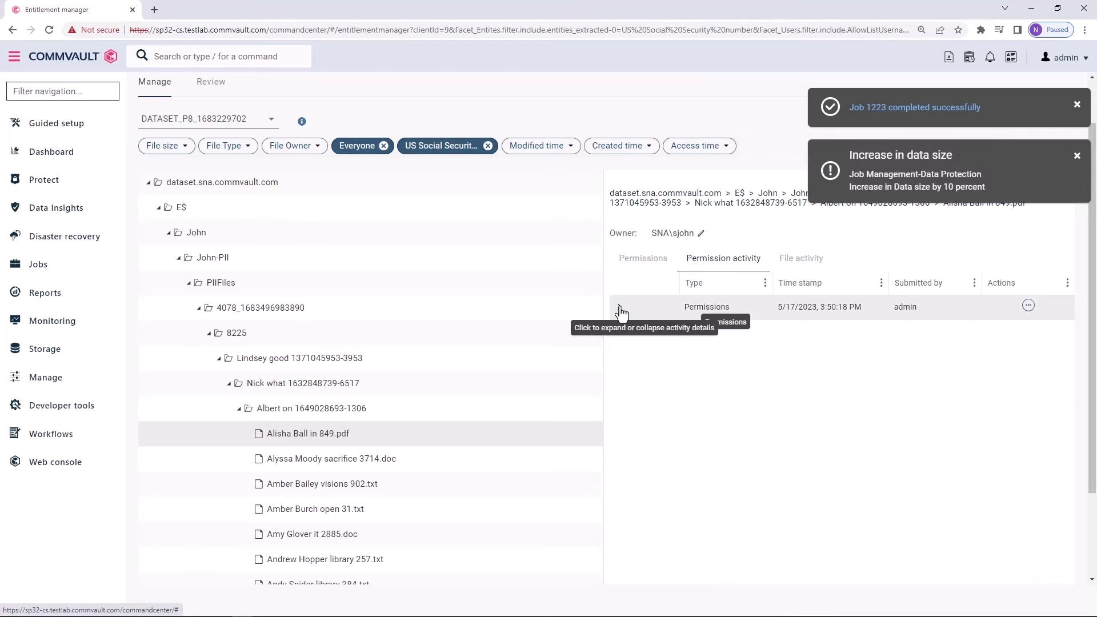
pyautogui.click(621, 310)
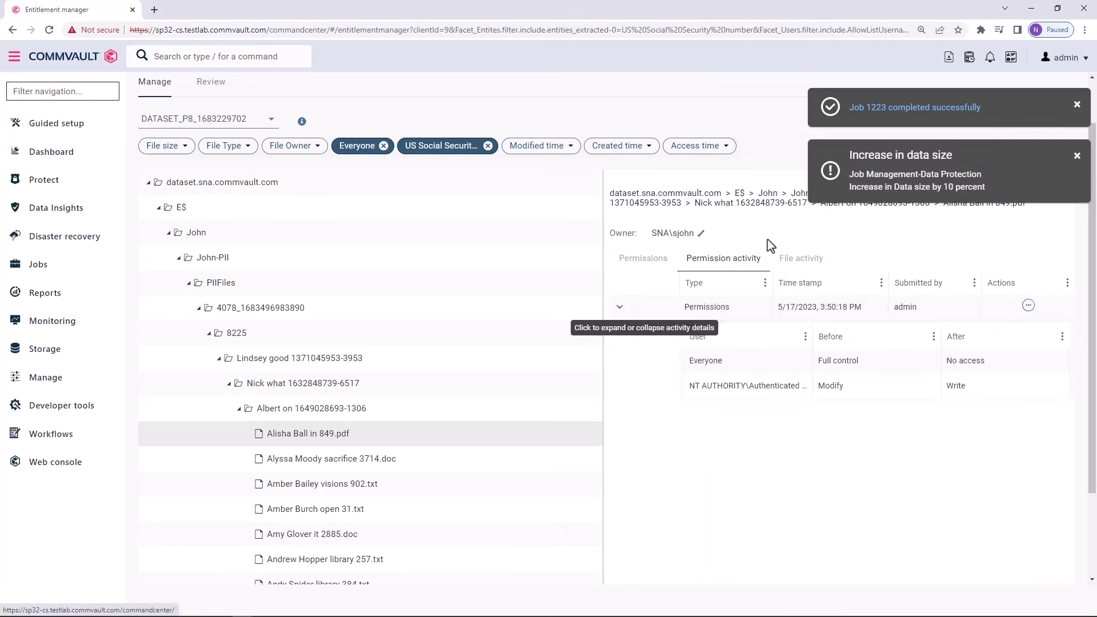
pyautogui.click(1077, 156)
pyautogui.click(1077, 105)
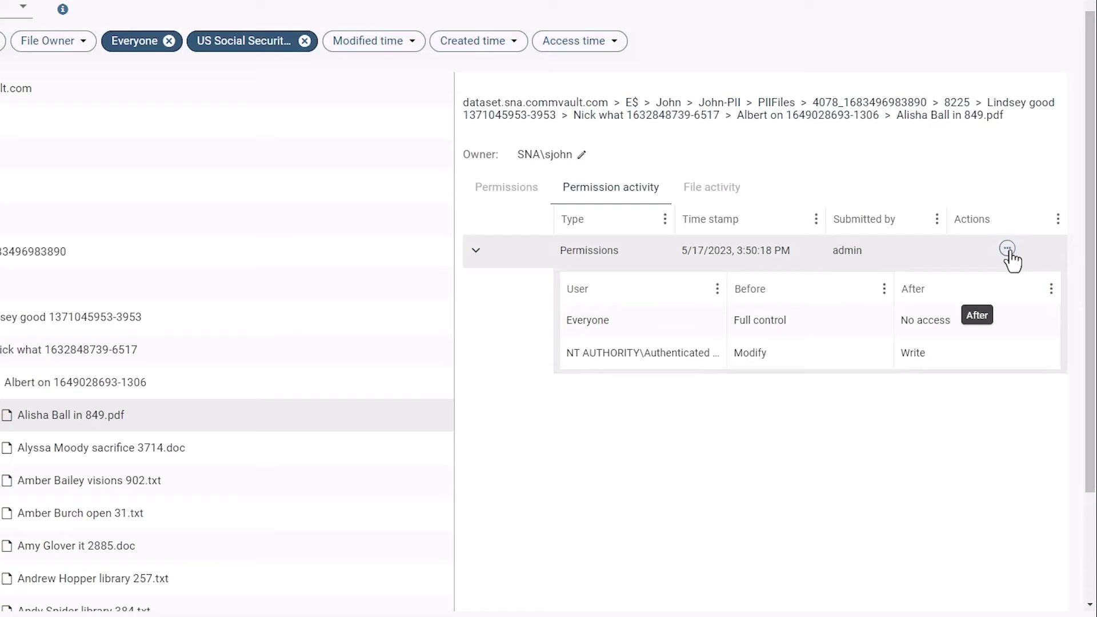
pyautogui.click(1008, 252)
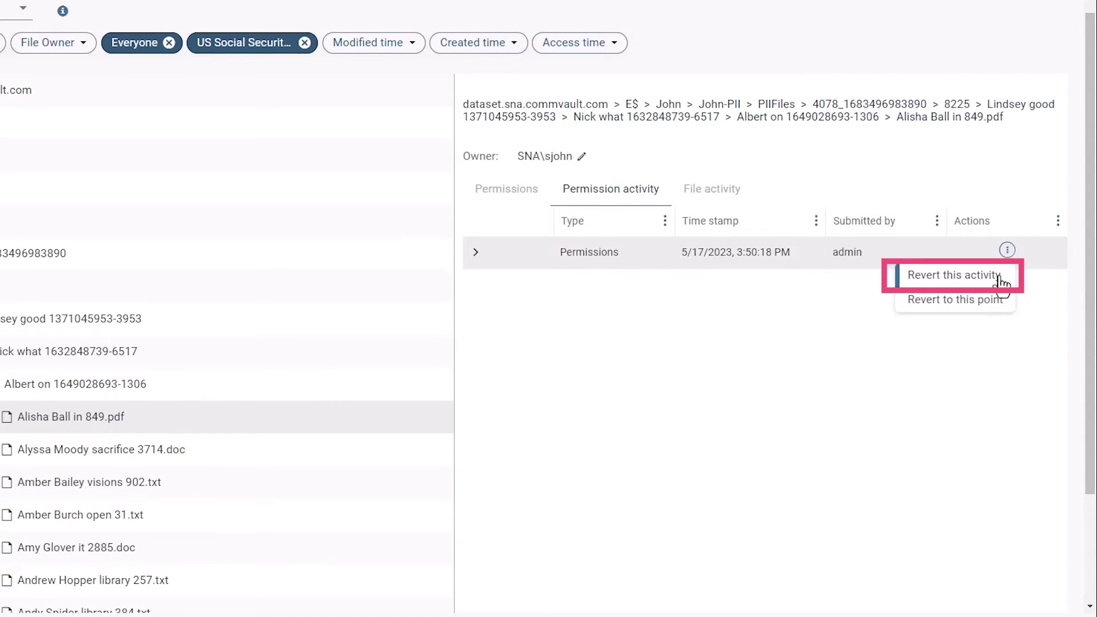
# Revert only the Authenticated Users change back to Modify, keeping Everyone at No access, and check both activity entries
pyautogui.click(1000, 278)
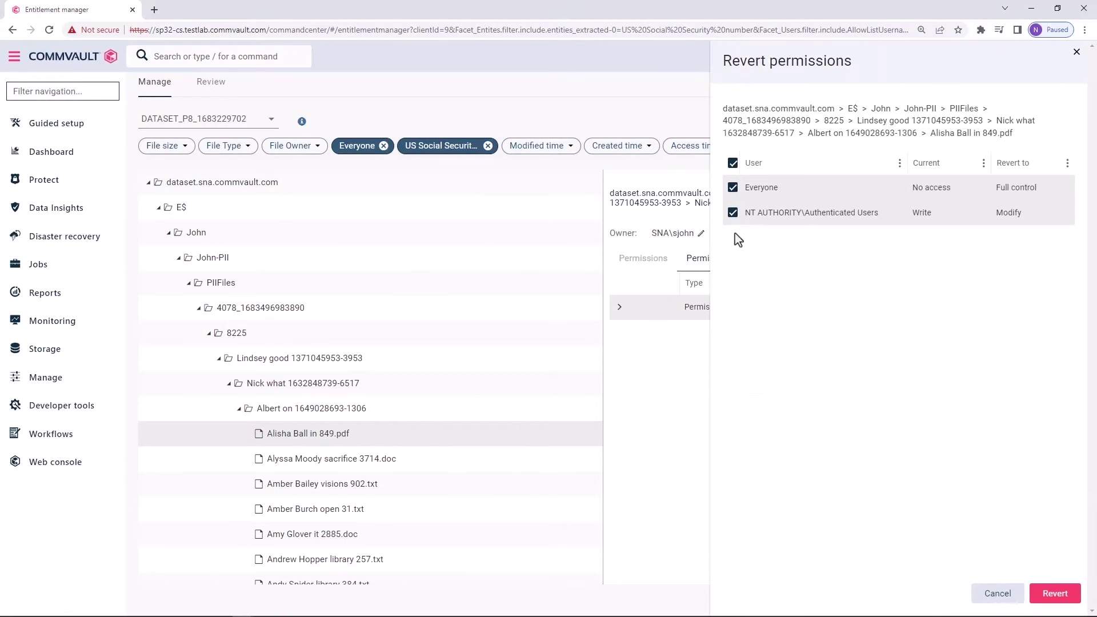
pyautogui.click(733, 189)
pyautogui.click(1065, 594)
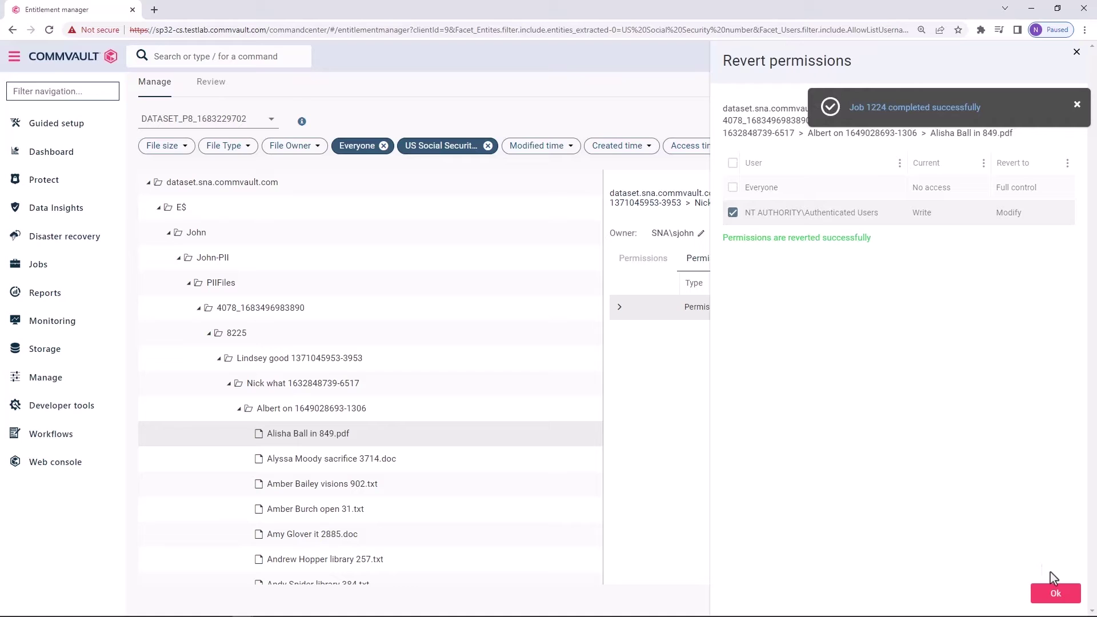
pyautogui.click(1053, 594)
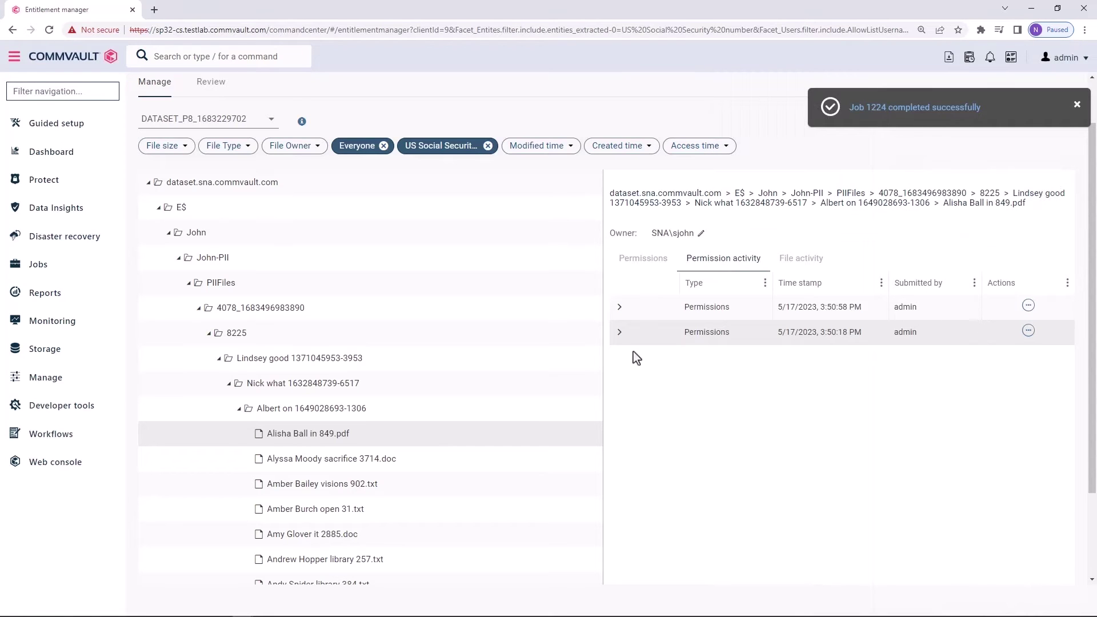
pyautogui.click(620, 332)
pyautogui.click(619, 308)
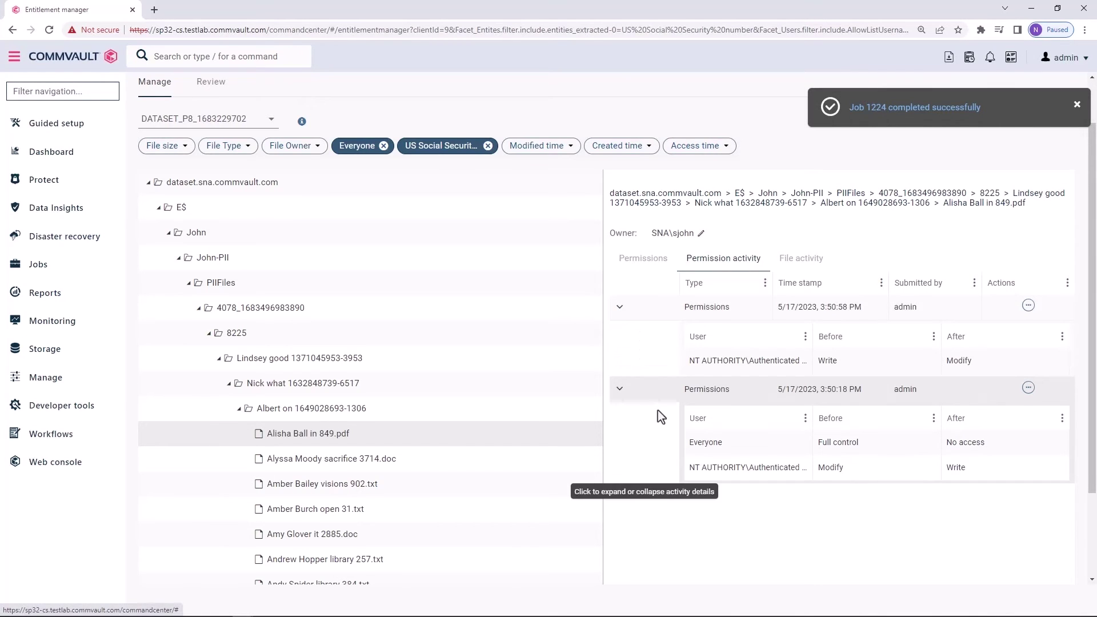
pyautogui.click(1076, 106)
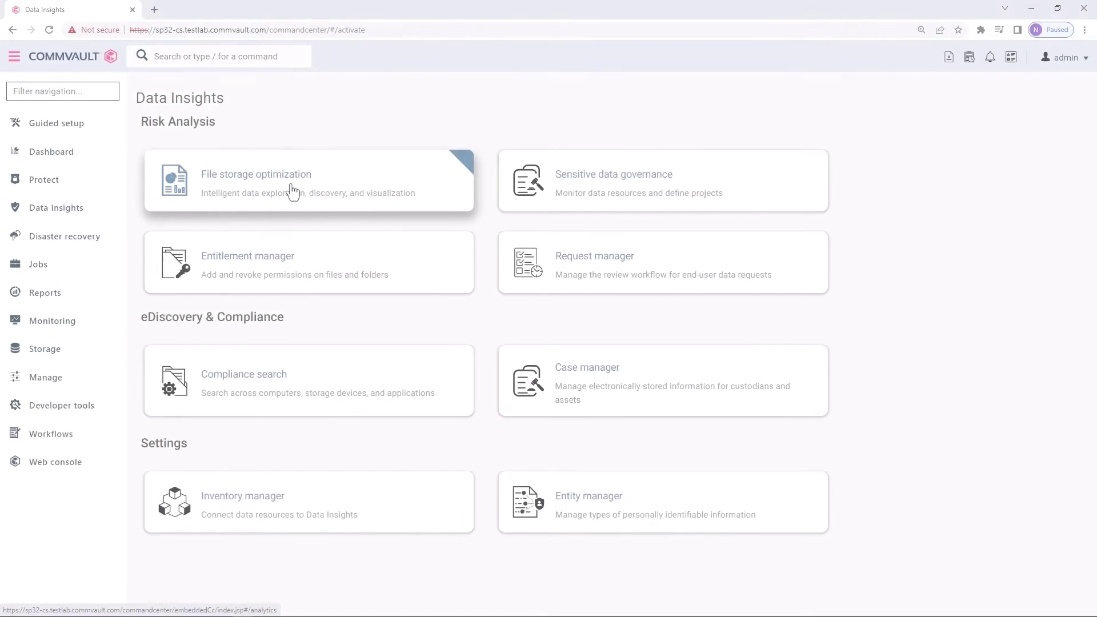
# Go to File storage optimization, open the VAULTCXDOCS server, and show its first data source's size dashboard
pyautogui.click(292, 188)
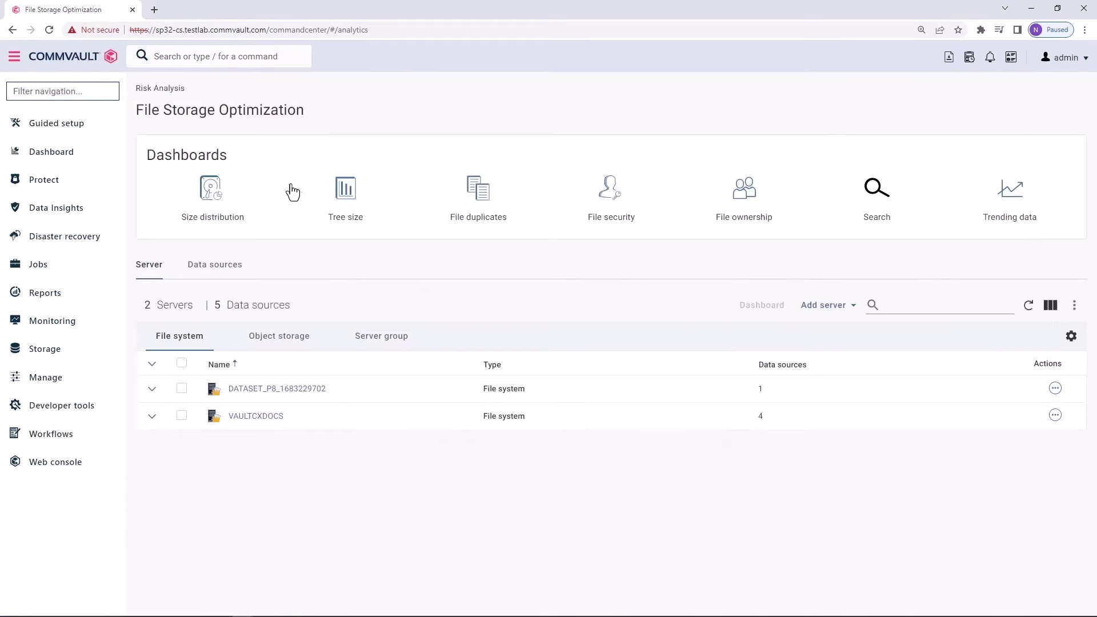
pyautogui.click(240, 423)
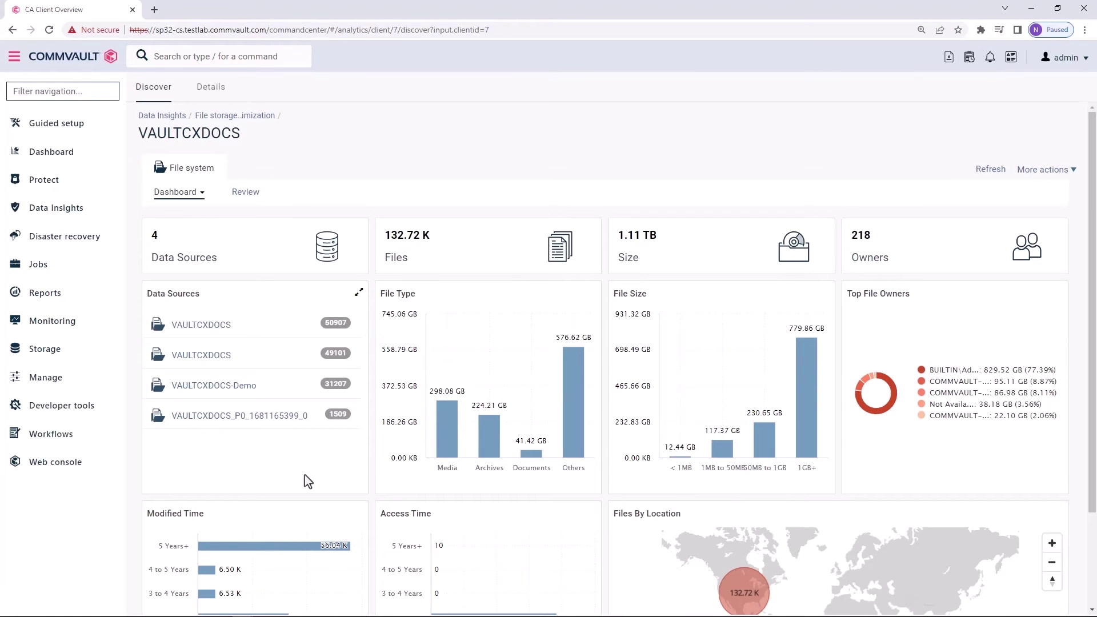
pyautogui.click(228, 318)
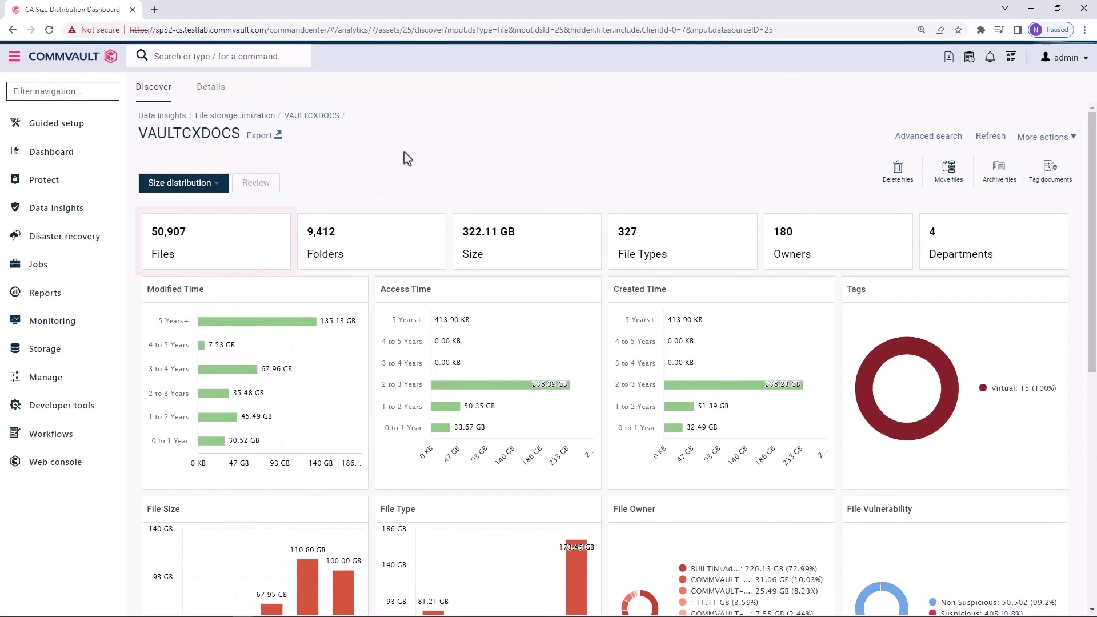
pyautogui.click(224, 329)
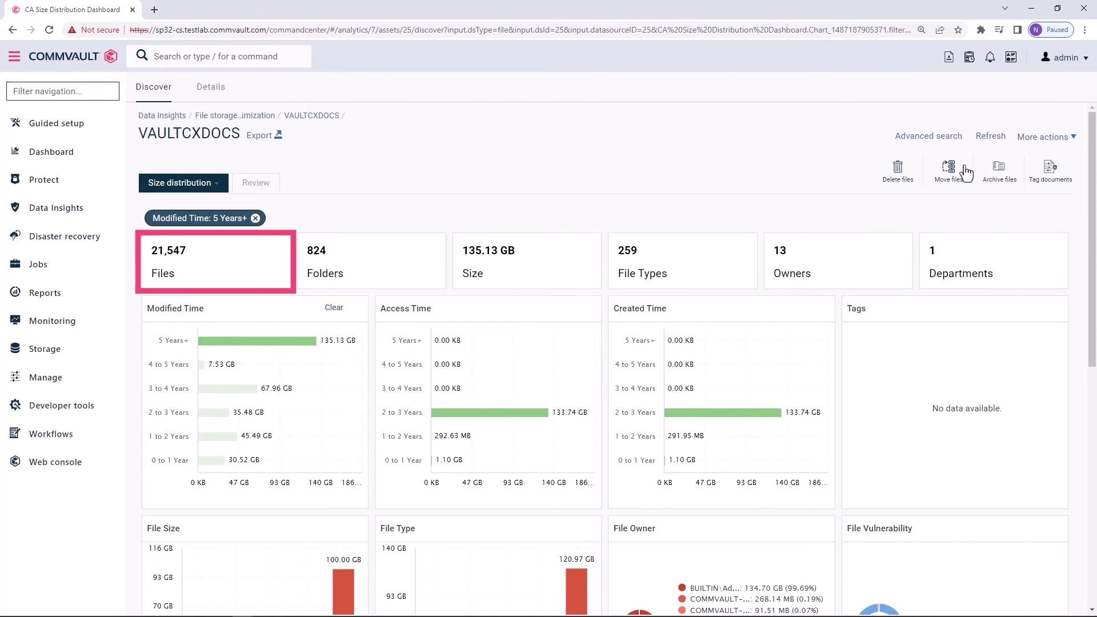
pyautogui.click(899, 171)
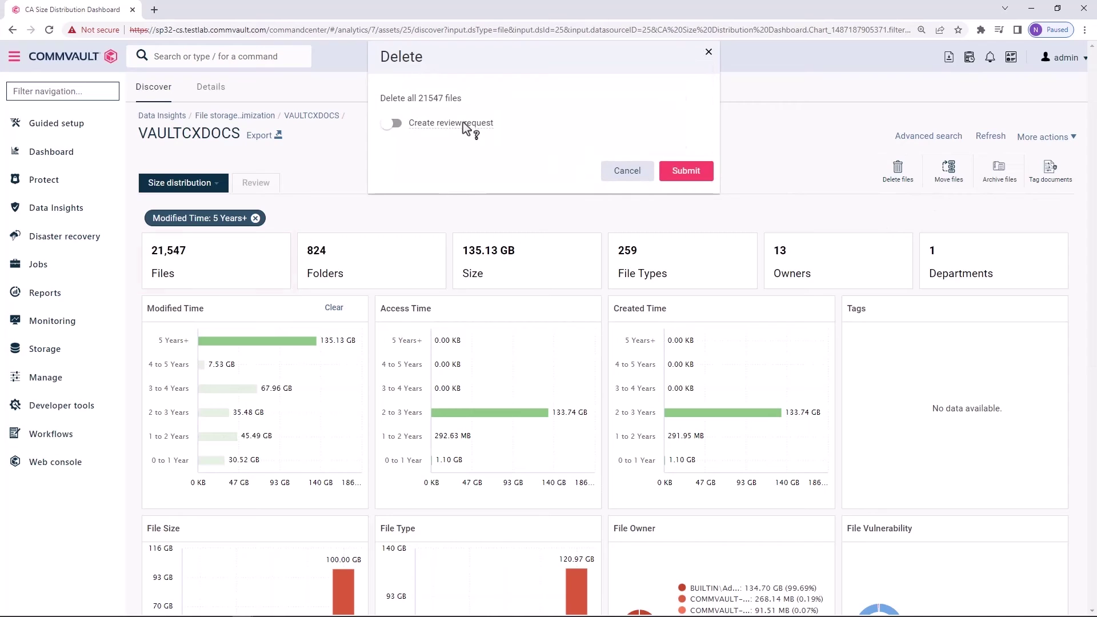
pyautogui.click(709, 52)
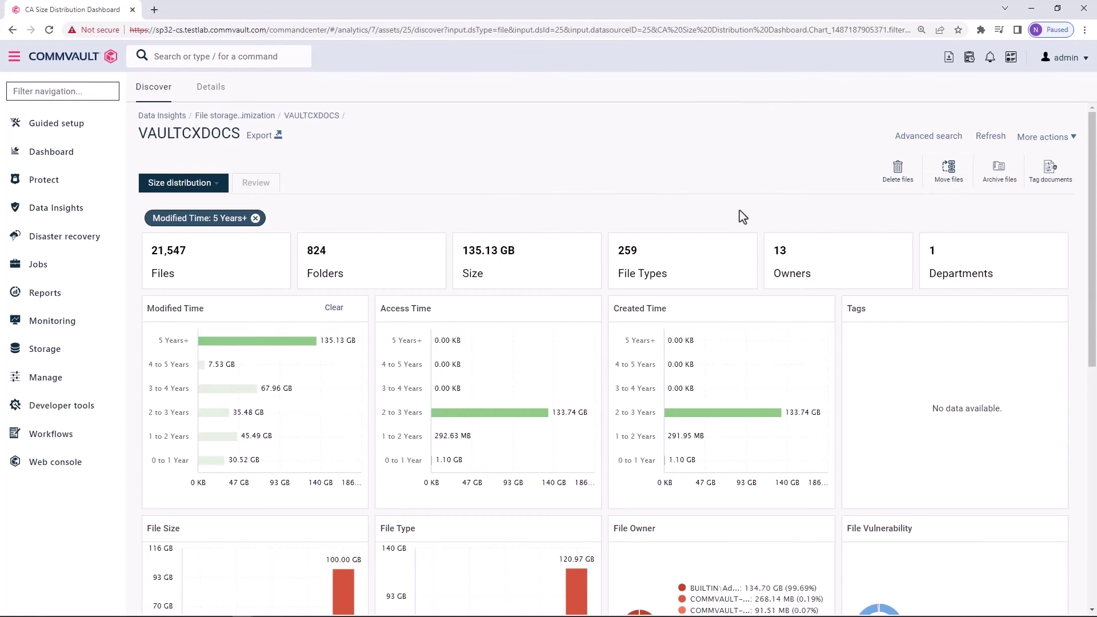
pyautogui.click(255, 217)
# View the File ownership dashboard, apply the no-owner filter, then clear it and Terminated Employees
pyautogui.click(219, 186)
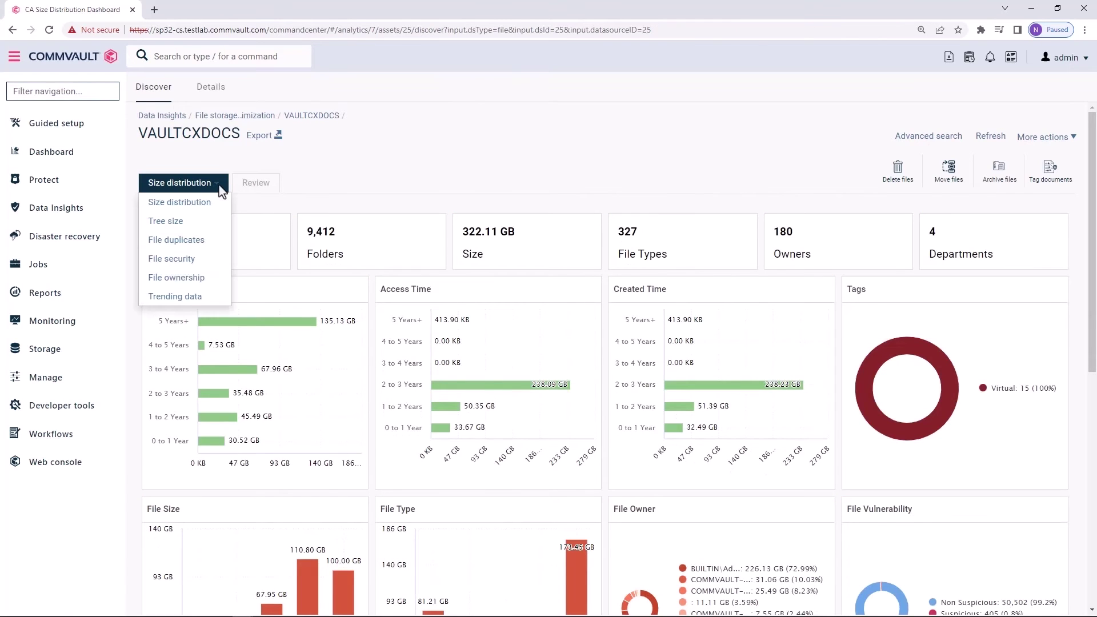
pyautogui.click(209, 284)
pyautogui.click(390, 333)
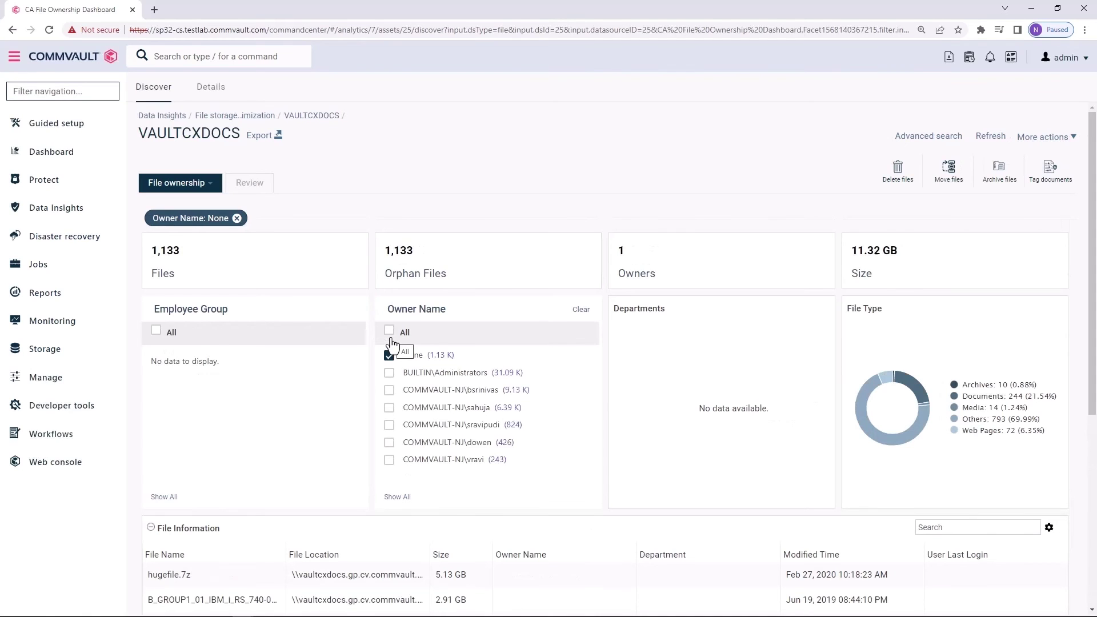
pyautogui.click(237, 219)
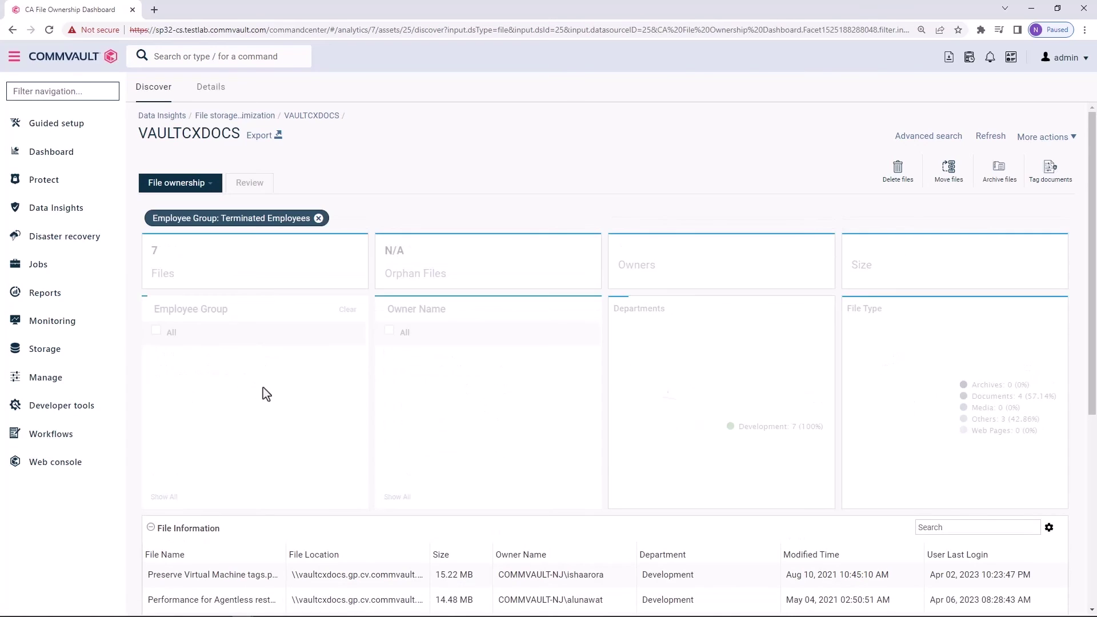
pyautogui.moveTo(1094, 406)
pyautogui.mouseDown()
pyautogui.moveTo(1094, 475)
pyautogui.moveTo(1094, 410)
pyautogui.mouseUp()
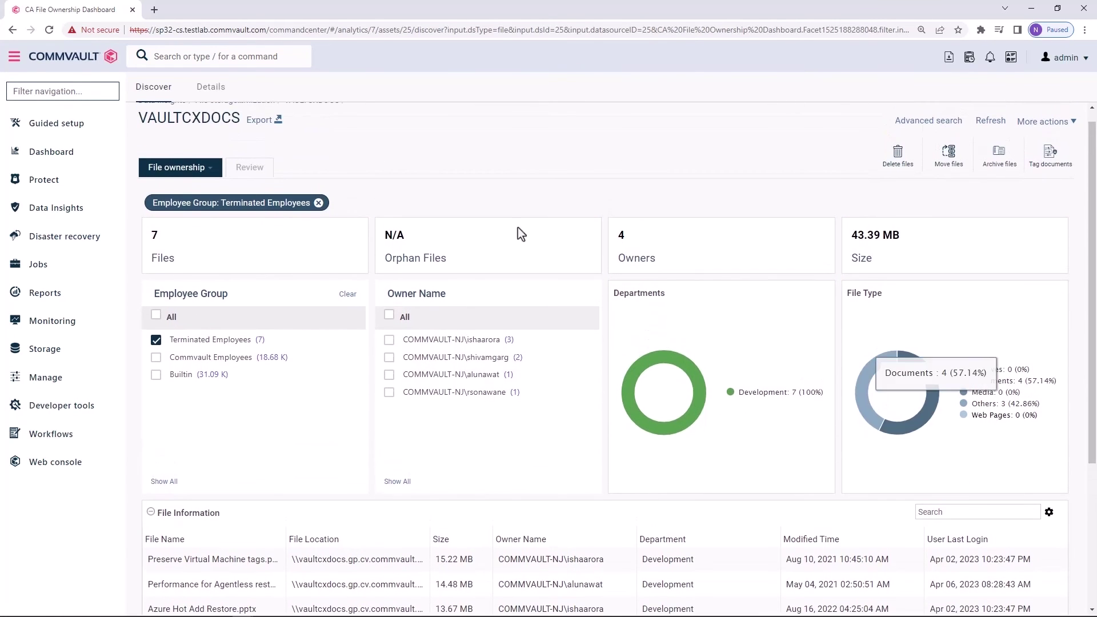
pyautogui.click(318, 203)
# Show the File duplicates dashboard filtered to Beyond 5 Years modified time (2,159 duplicates, 1.19 GB)
pyautogui.click(210, 170)
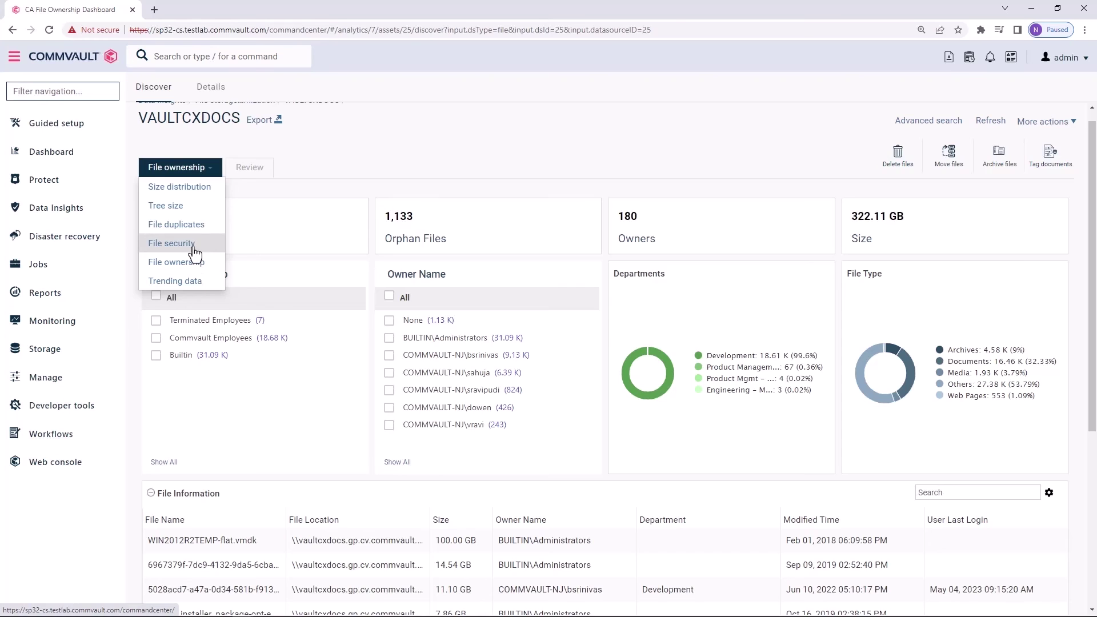
pyautogui.click(193, 228)
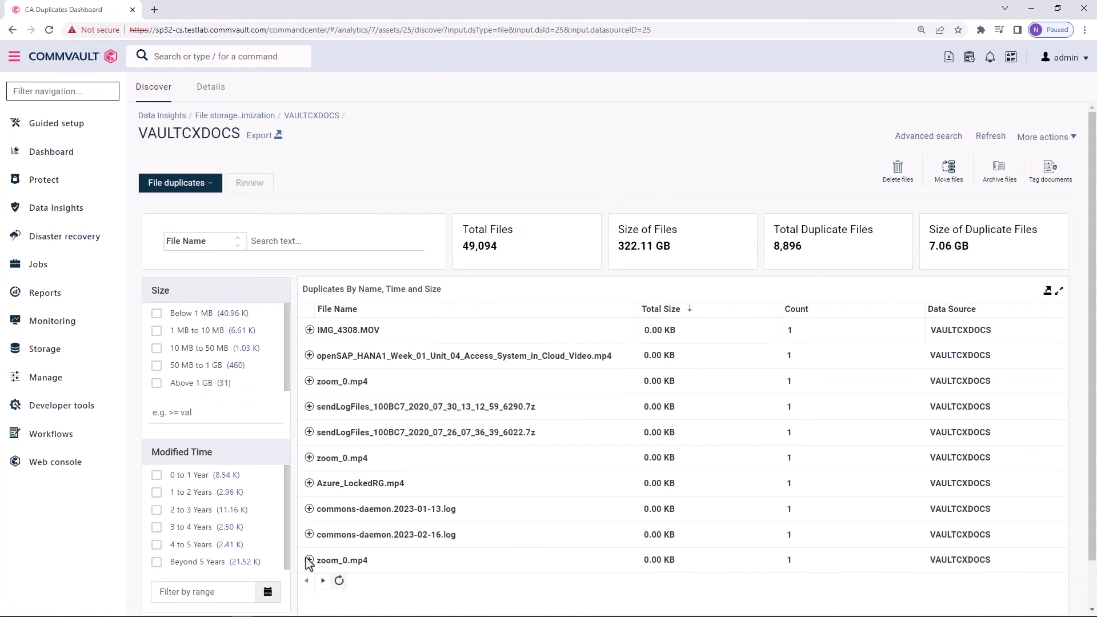
pyautogui.click(156, 563)
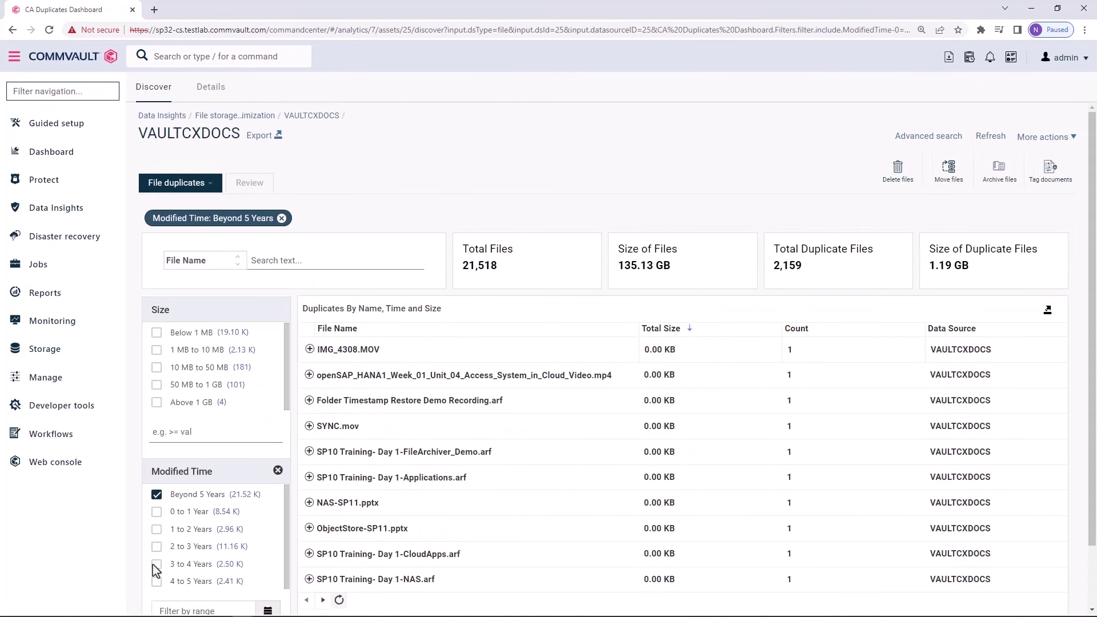